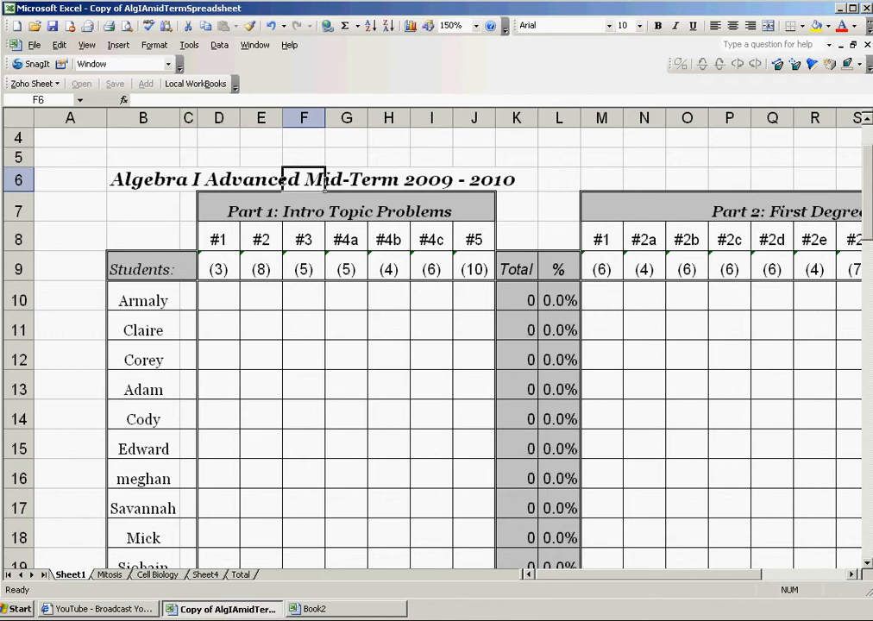
Step: Select the 'Part 1: Intro Topic Problems' and 'Part 2: First Degree Equations' headings in the gradebook
scroll(323, 183, up, 1)
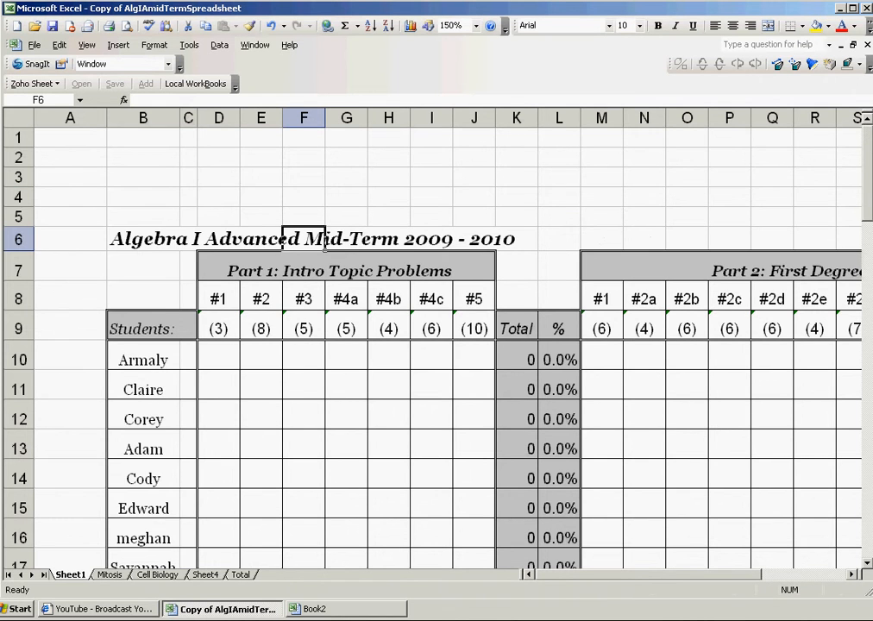
scroll(324, 183, down, 2)
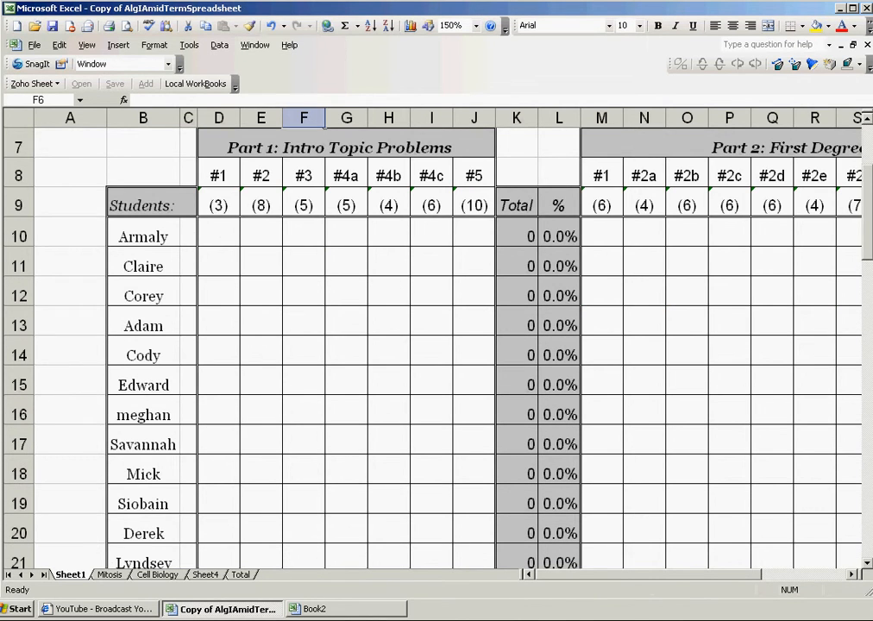
scroll(325, 245, up, 2)
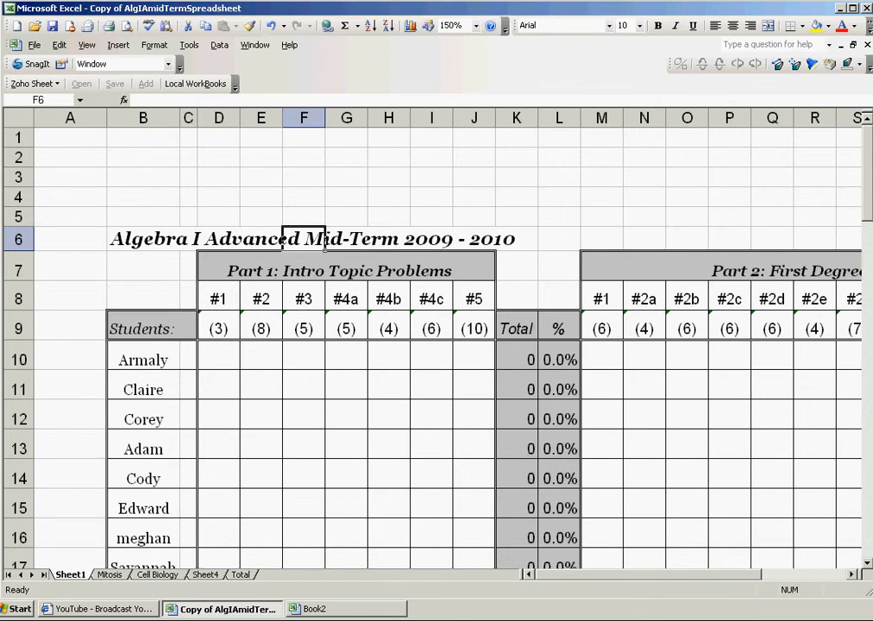
scroll(325, 245, right, 2)
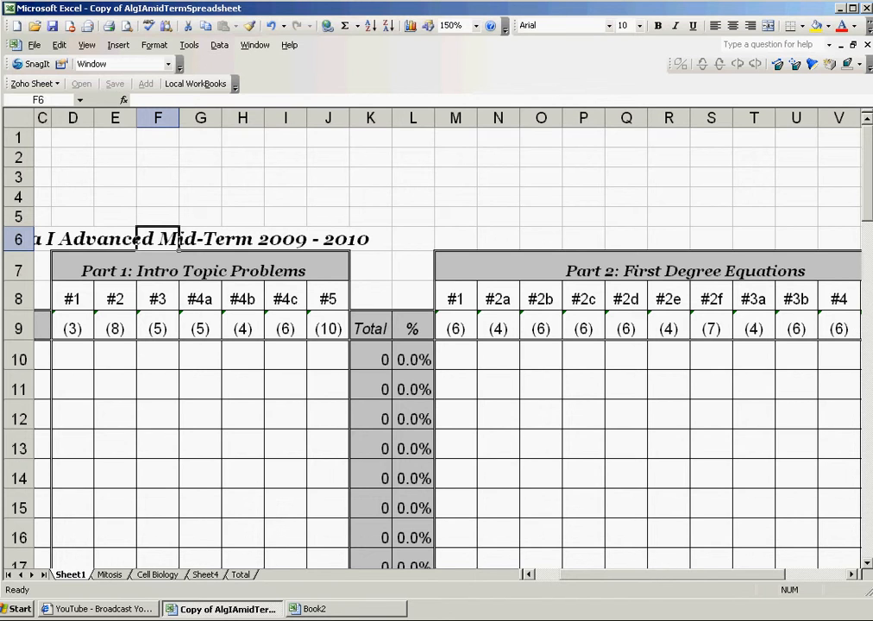
drag(78, 267, 307, 281)
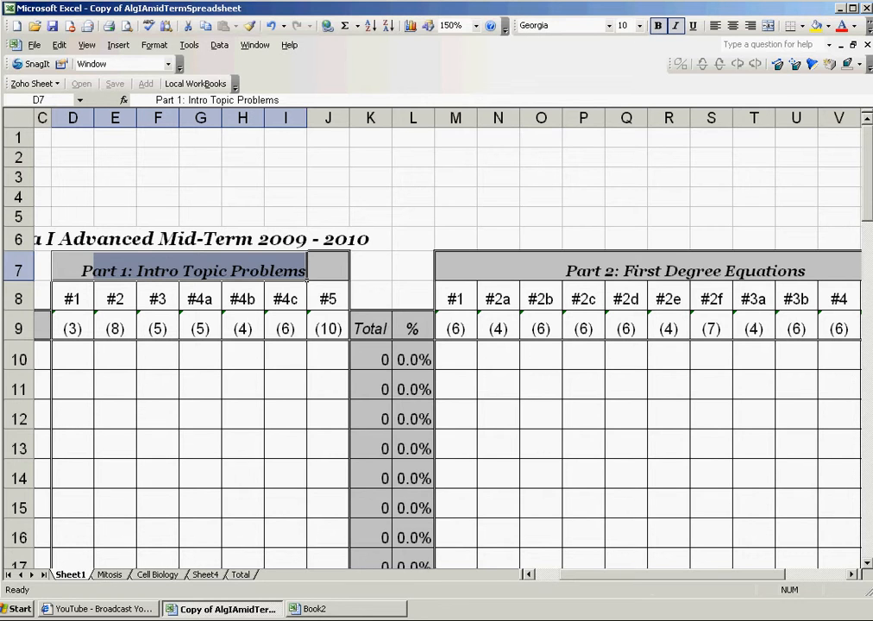
drag(445, 277, 860, 280)
scroll(860, 280, down, 2)
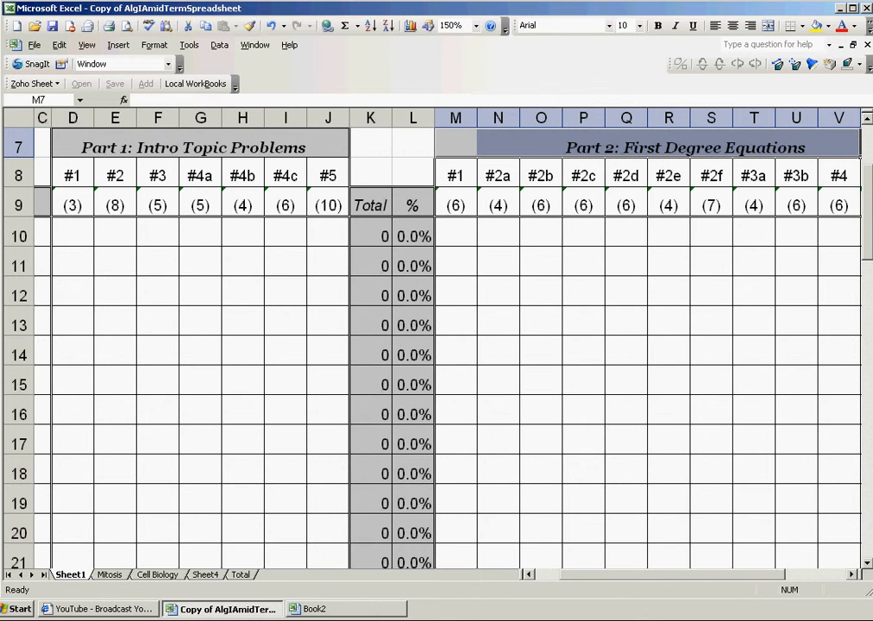
scroll(431, 345, up, 2)
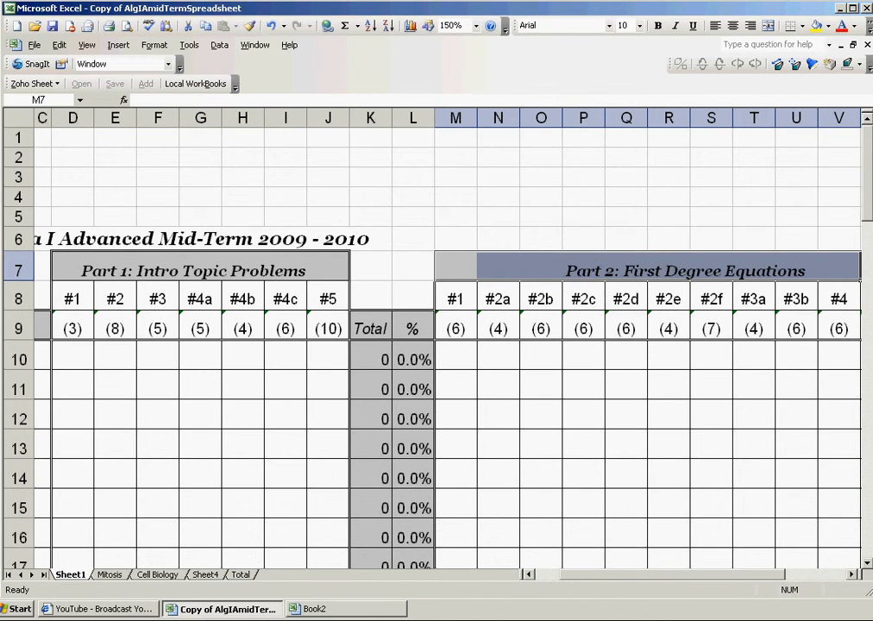
scroll(431, 346, down, 10)
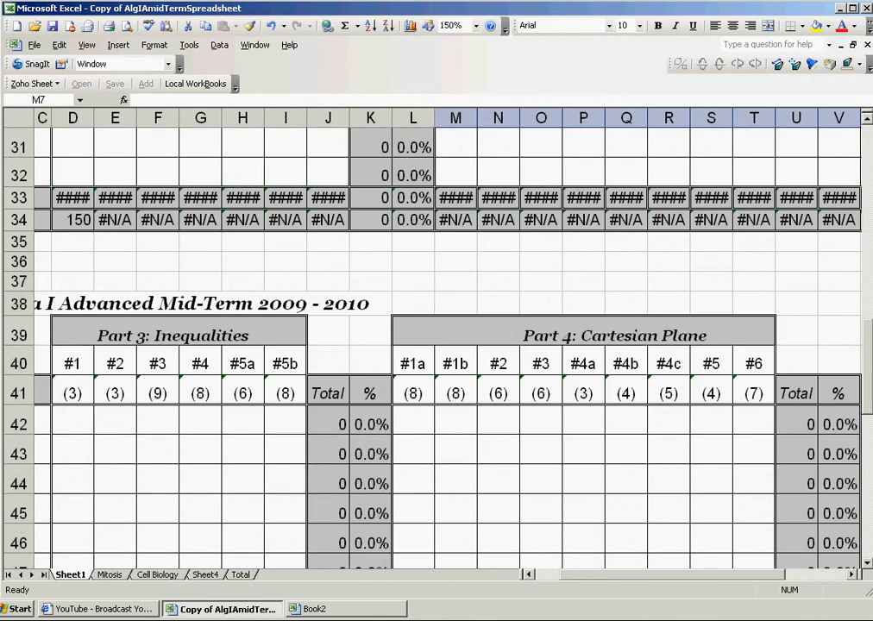
scroll(432, 345, up, 10)
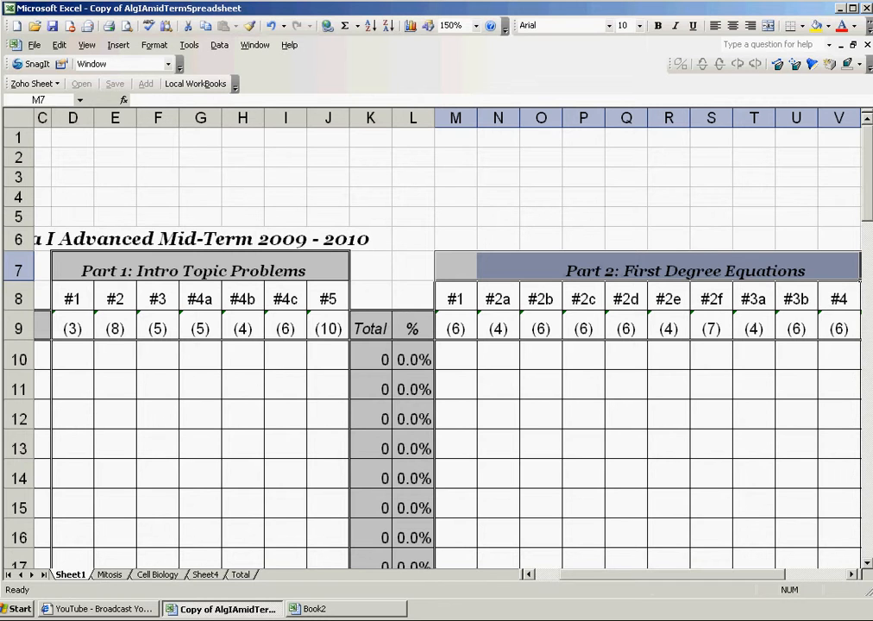
Step: Review the problem headers #1 through #4c and the point value under #4a
scroll(431, 345, down, 2)
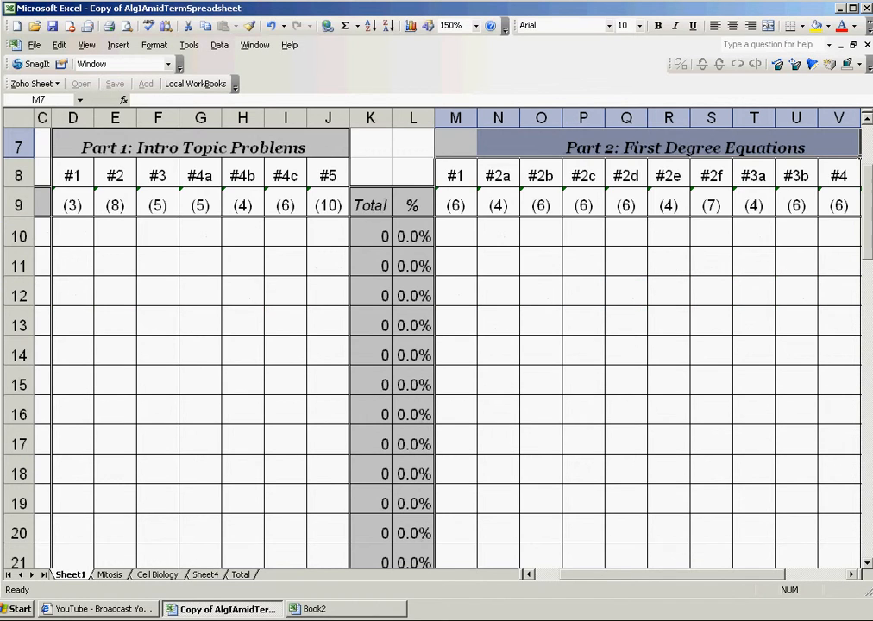
scroll(497, 409, left, 1)
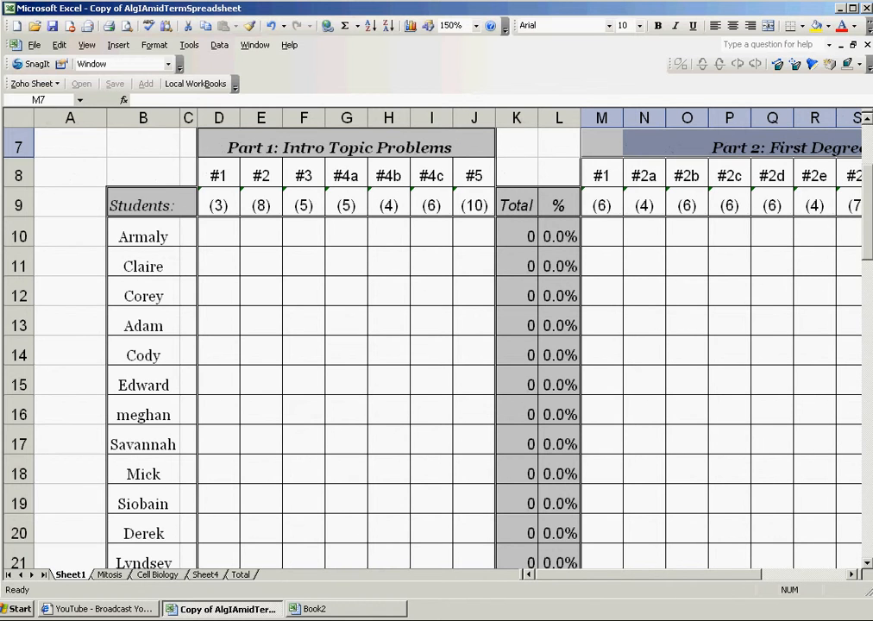
scroll(432, 345, down, 5)
scroll(432, 345, up, 5)
click(238, 168)
key(Right)
key(Right)
key(Right)
key(Right)
key(Right)
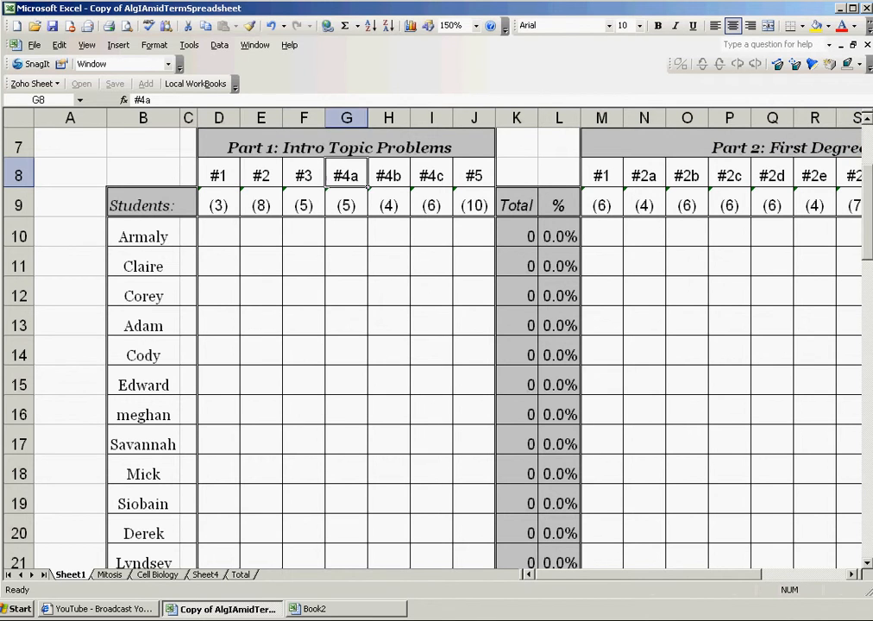
key(Left)
key(Left)
key(Right)
key(Right)
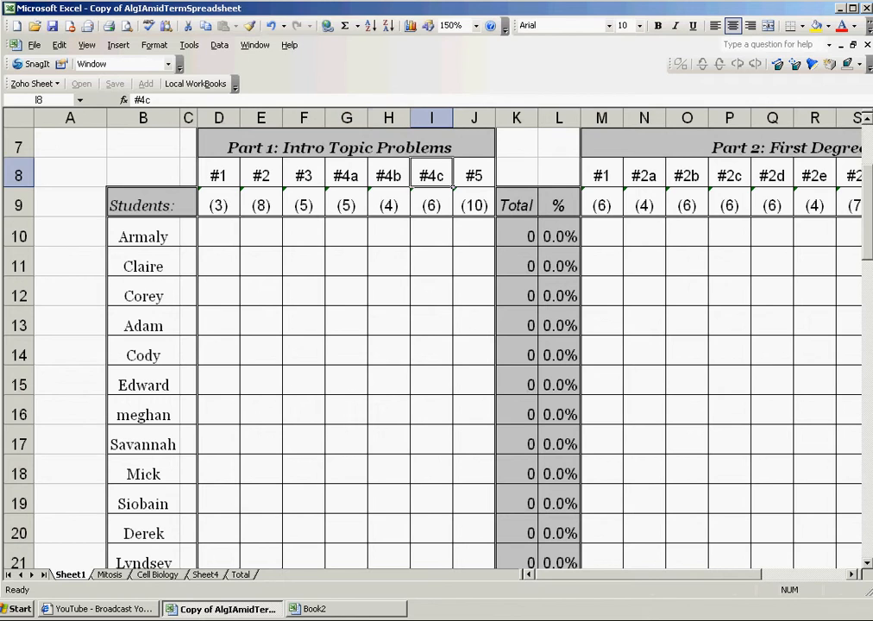
key(Down)
key(Left)
key(Left)
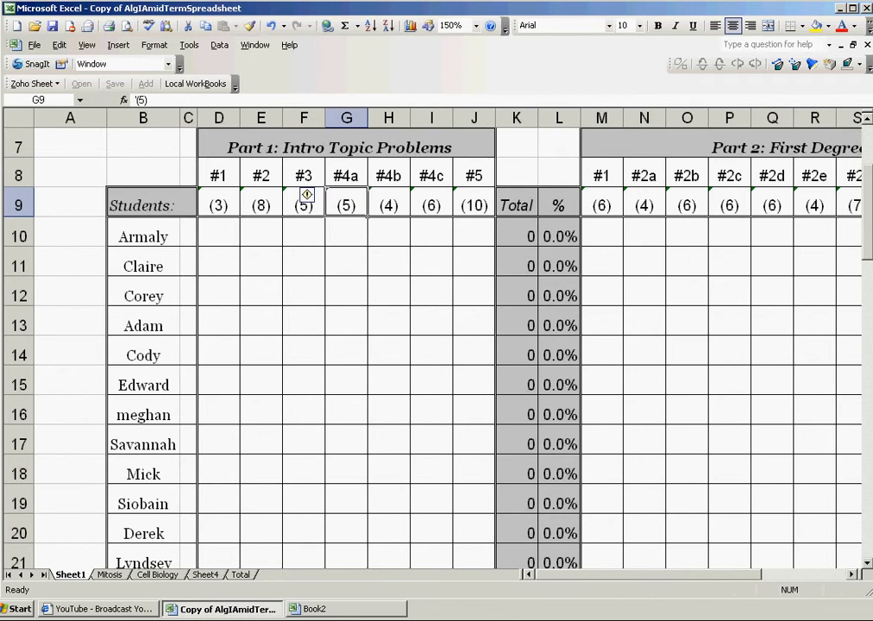
key(Up)
key(Right)
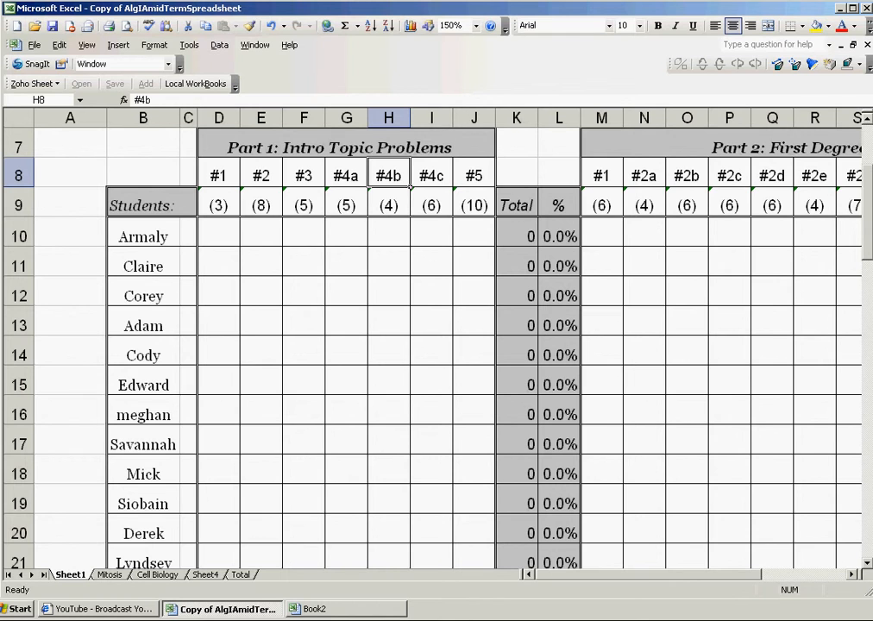
Step: Inspect the Total column's SUM formulas and the first student's percentage formula
key(Right)
key(Right)
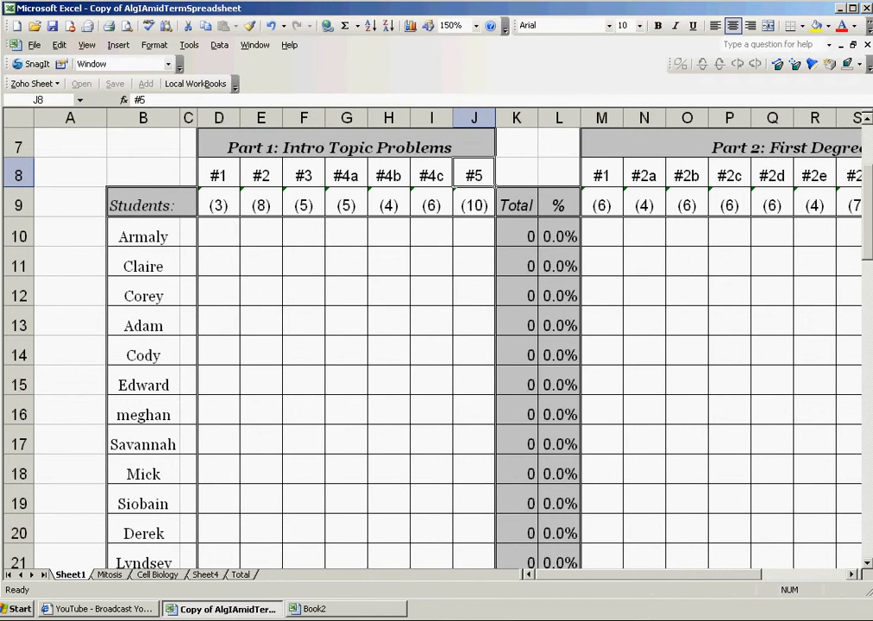
key(Down)
key(Down)
key(Right)
key(Down)
key(Down)
key(Up)
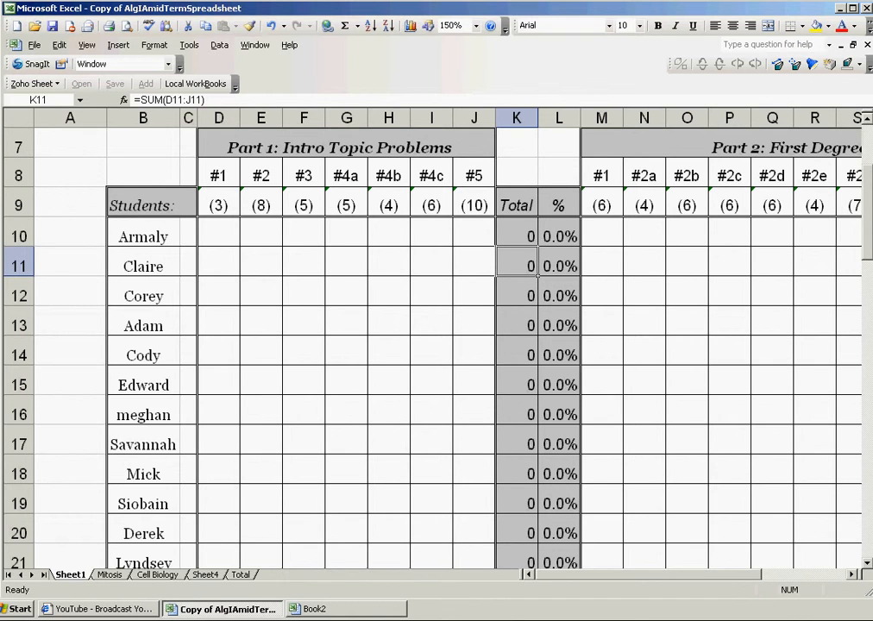
click(516, 117)
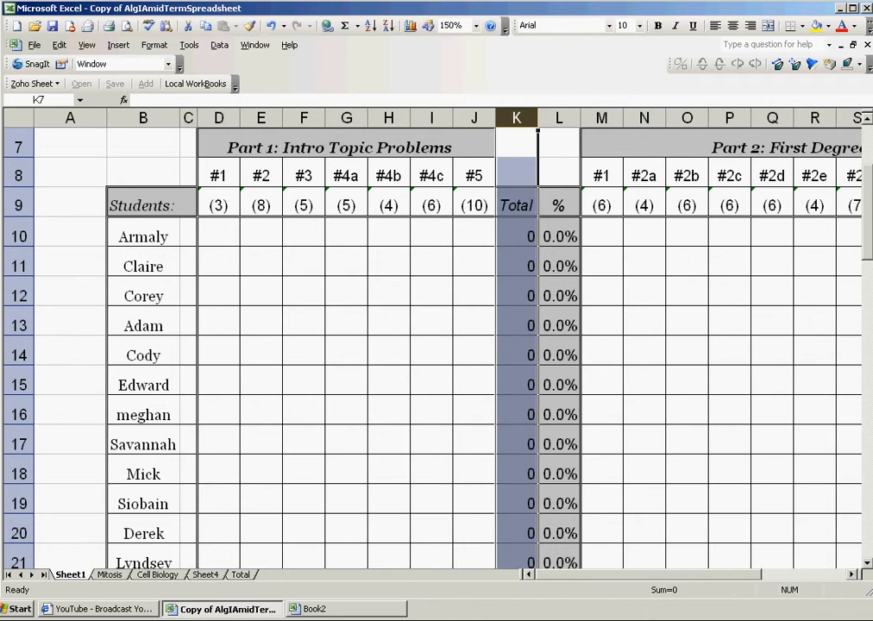
click(559, 233)
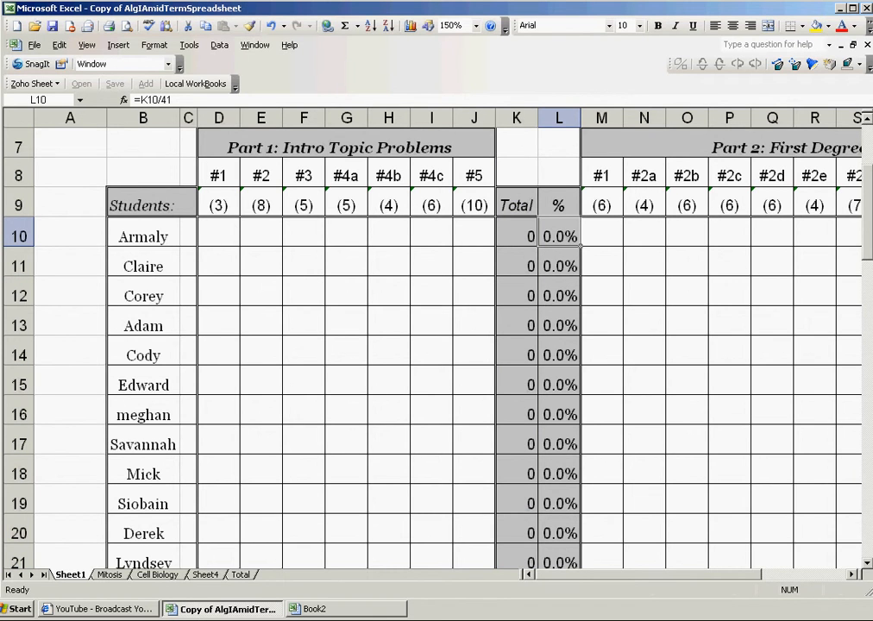
Step: Inspect the Average formula at the bottom of the #1 column
scroll(432, 345, down, 5)
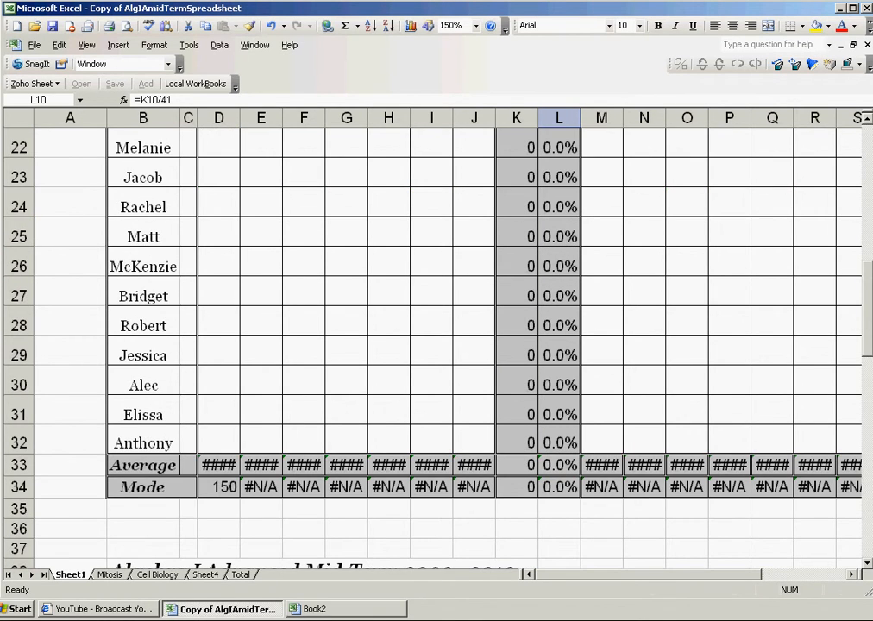
click(218, 465)
scroll(175, 463, up, 7)
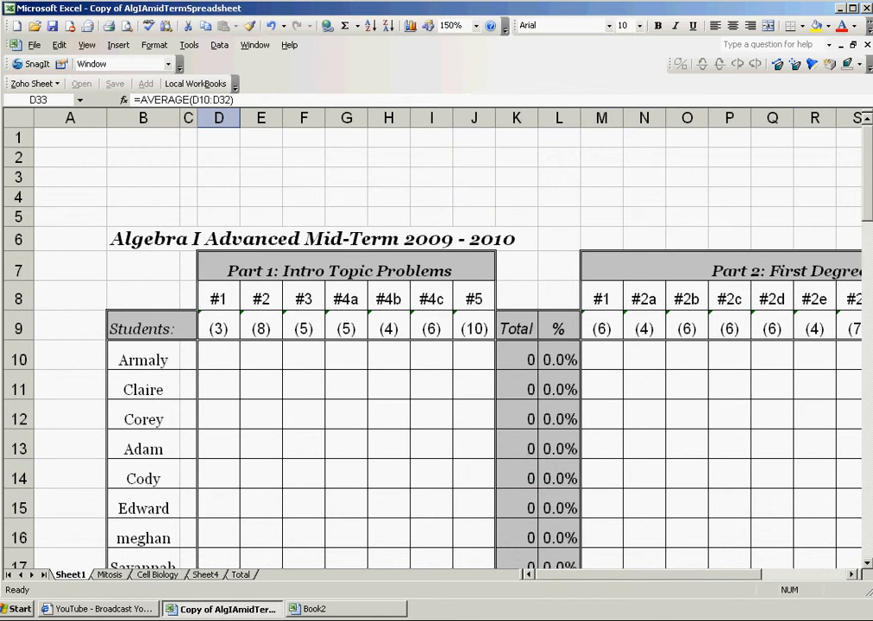
scroll(179, 284, down, 9)
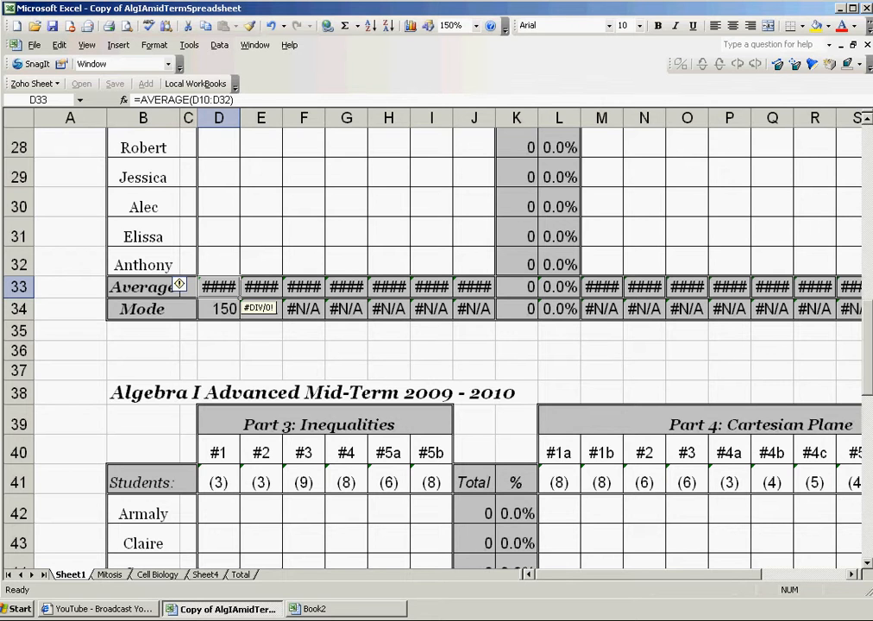
scroll(178, 284, up, 8)
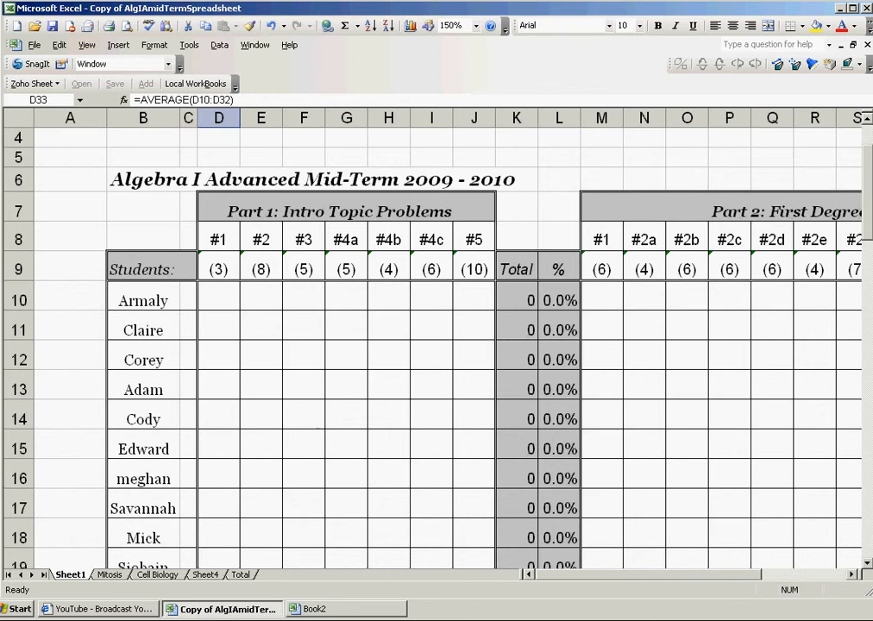
Step: Select the Part 1 Mode row and switch to the empty Book2 workbook
click(304, 239)
scroll(304, 240, down, 7)
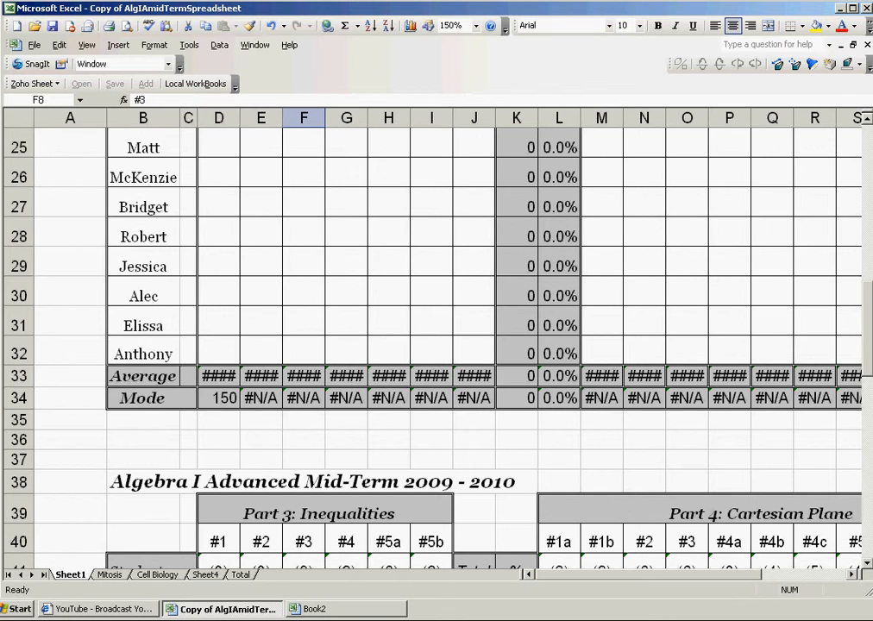
drag(143, 398, 495, 406)
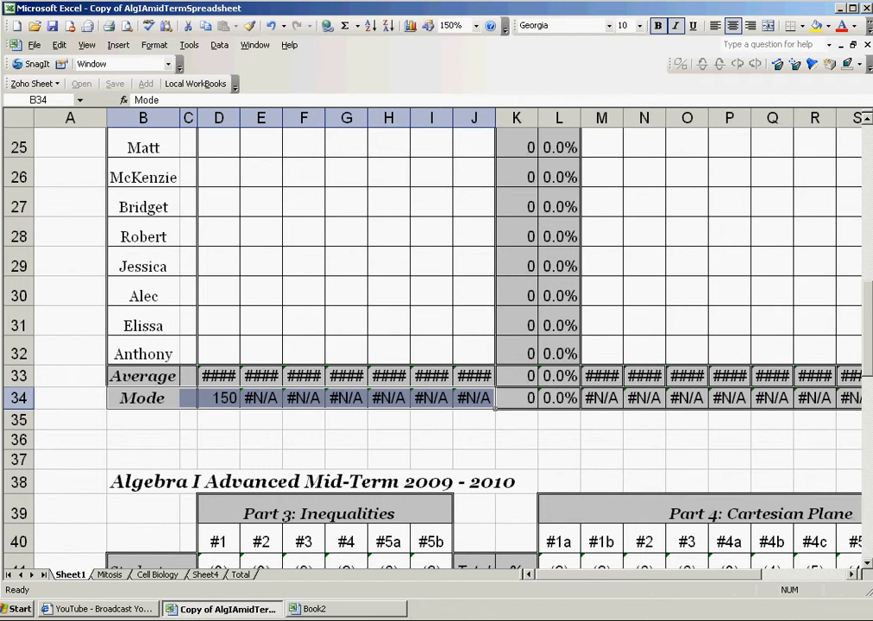
key(alt+Tab)
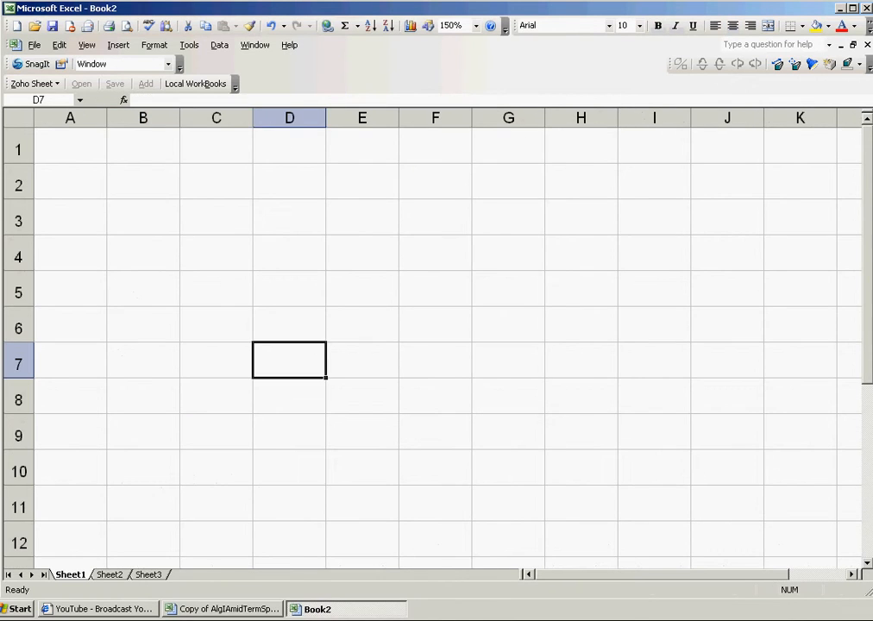
Step: Enter Name in A1, #1 and #2 in B1:C1, and fill the headers through #6 in G1
double_click(69, 145)
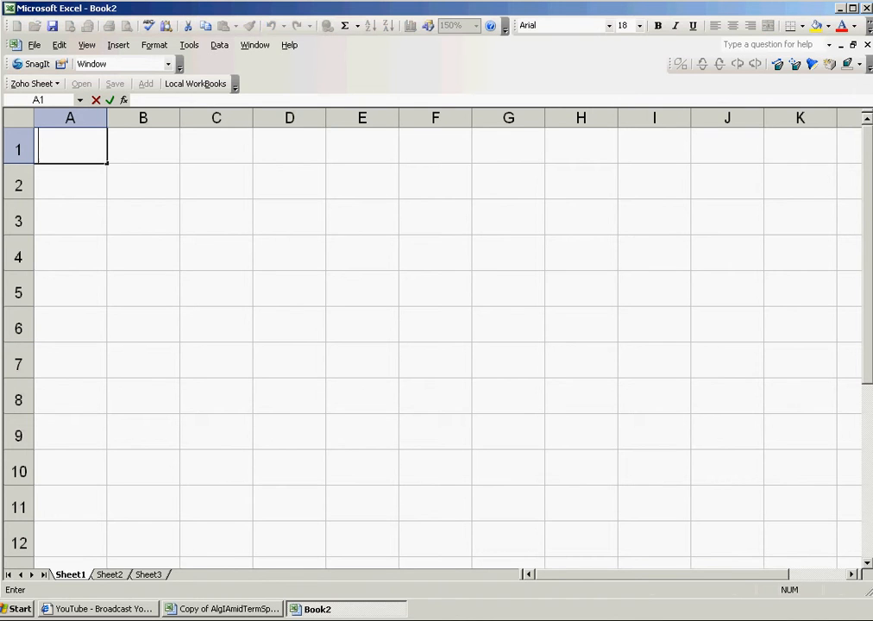
text(Name)
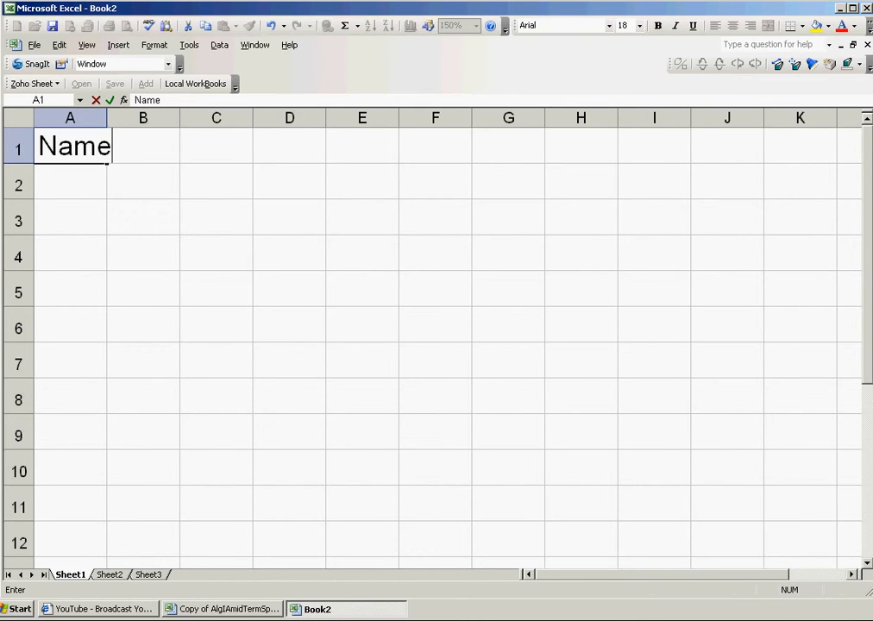
key(Tab)
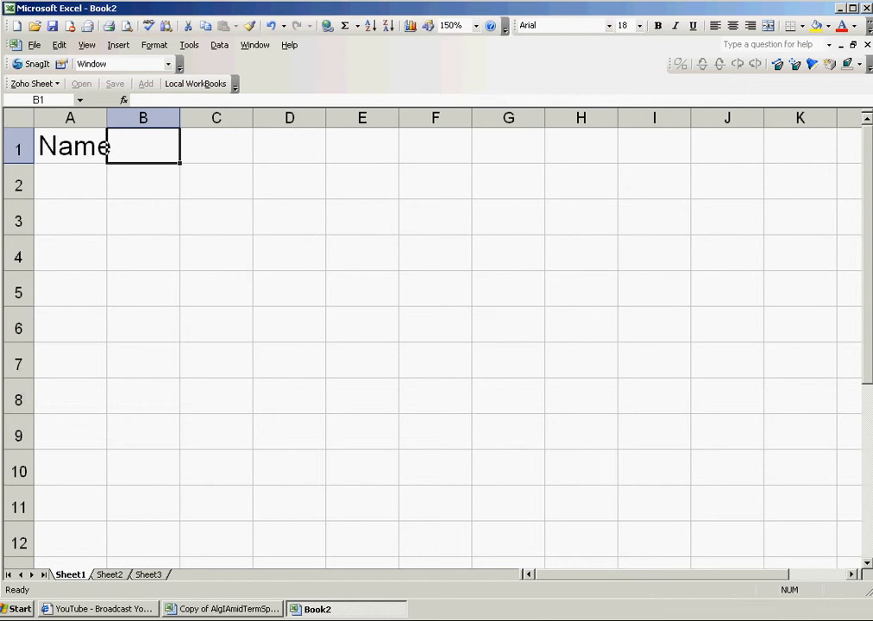
text(#1)
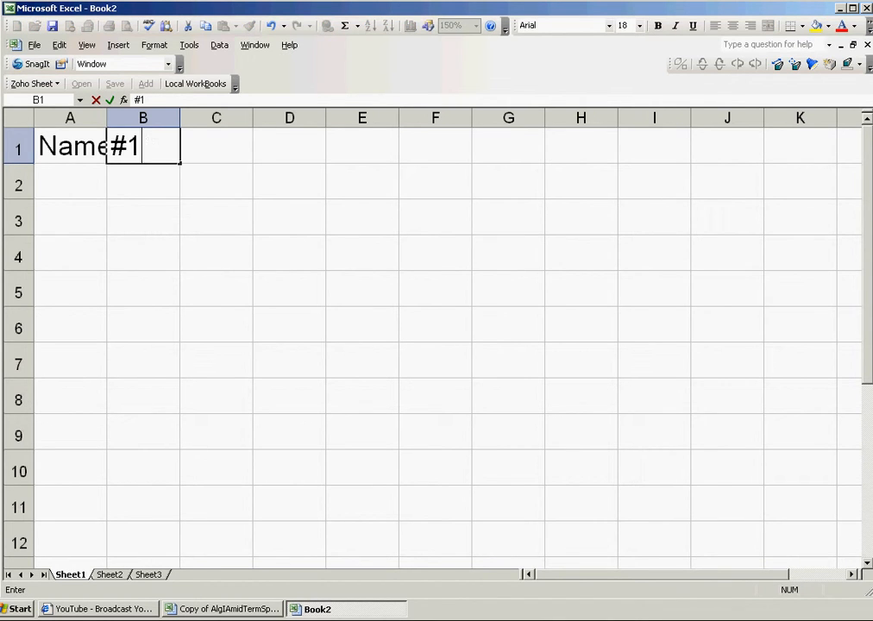
key(Tab)
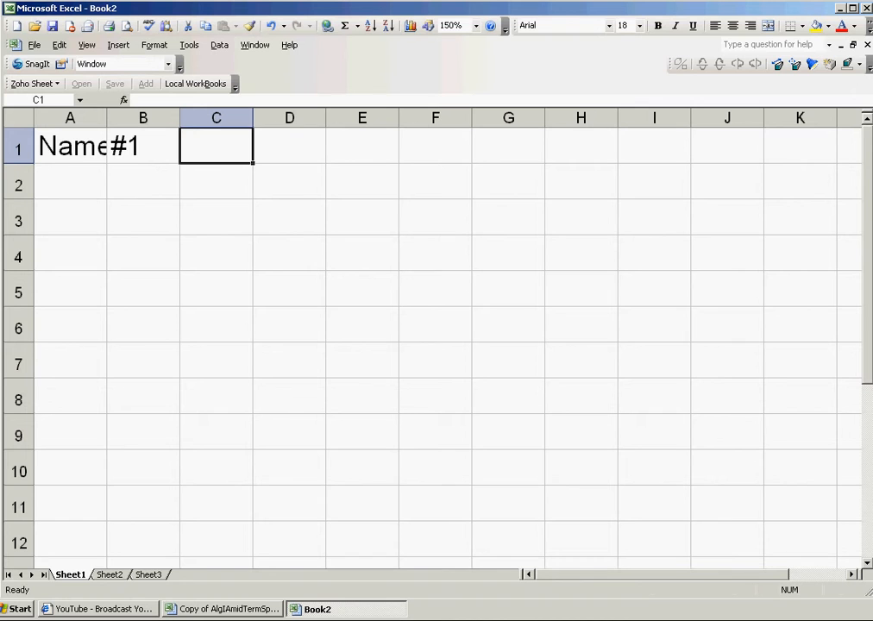
text(#2`)
key(BackSpace)
key(Tab)
drag(144, 147, 518, 160)
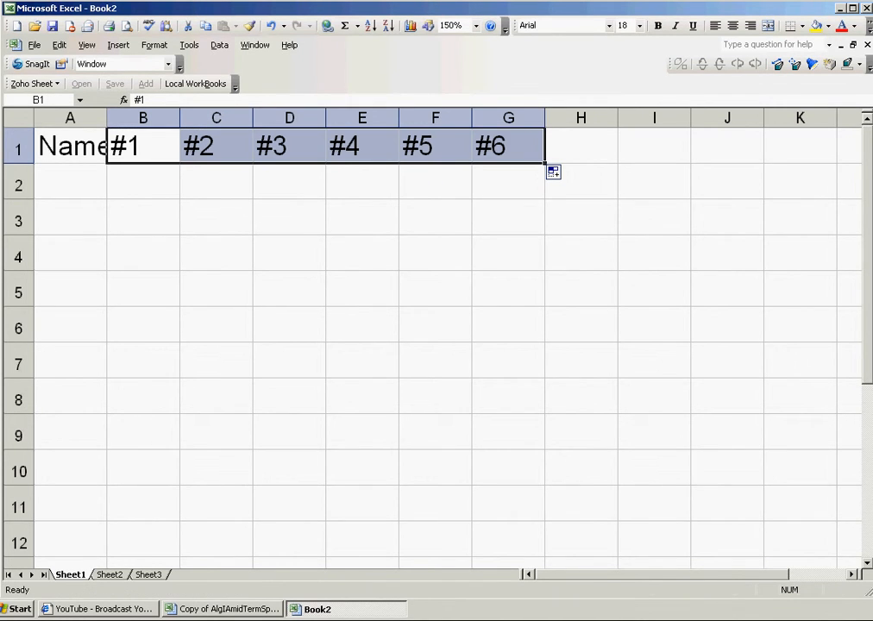
Step: Select the Name header cell A1
click(71, 118)
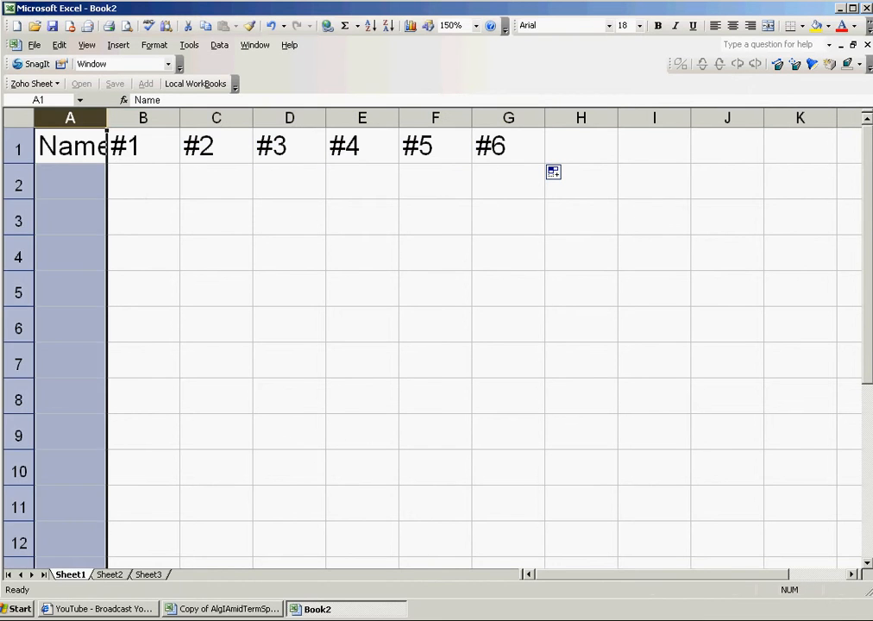
click(144, 147)
click(71, 147)
click(143, 147)
click(71, 146)
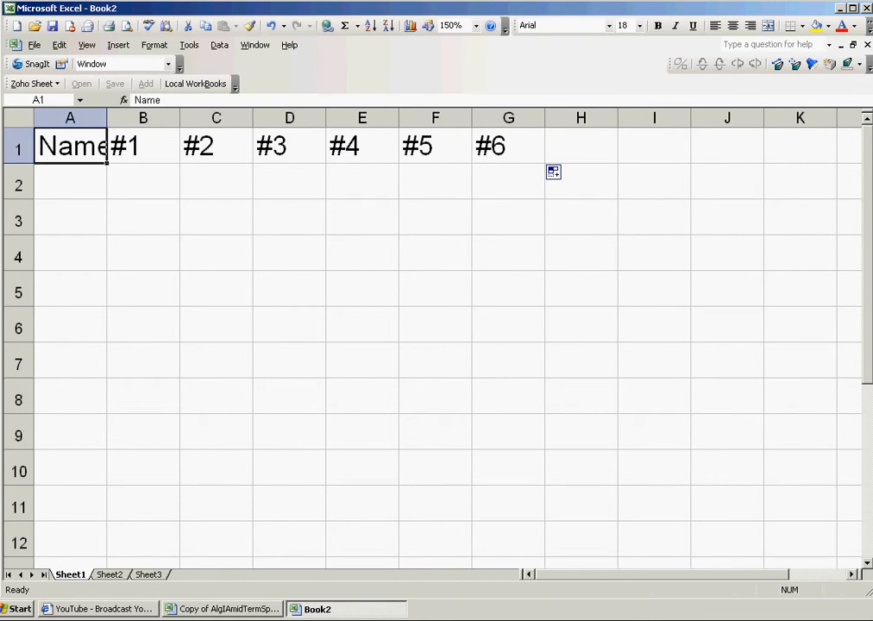
click(143, 147)
click(71, 147)
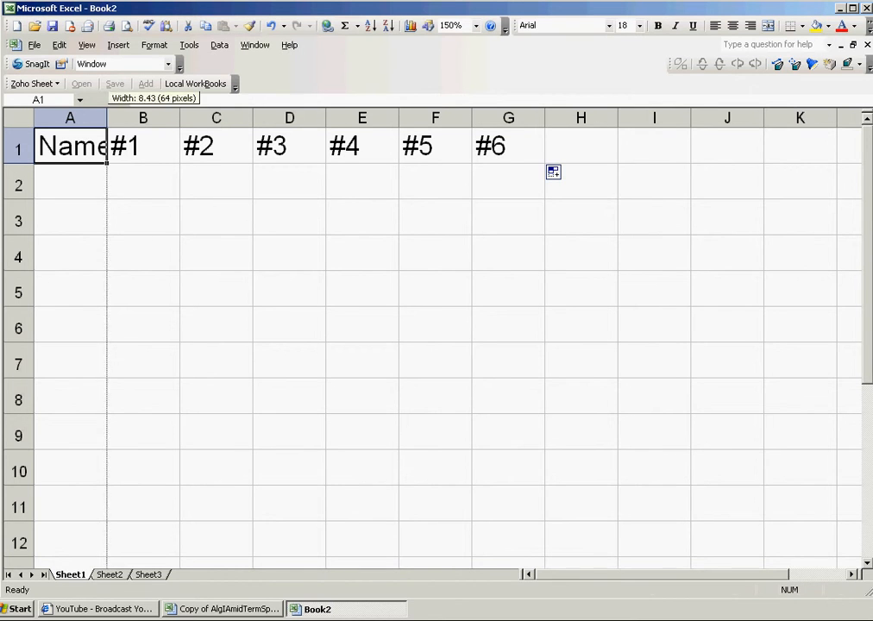
Step: Autofit column A to 'Name' and narrow columns B–G to fit headers #1–#6
double_click(107, 118)
drag(191, 118, 160, 118)
drag(233, 118, 204, 118)
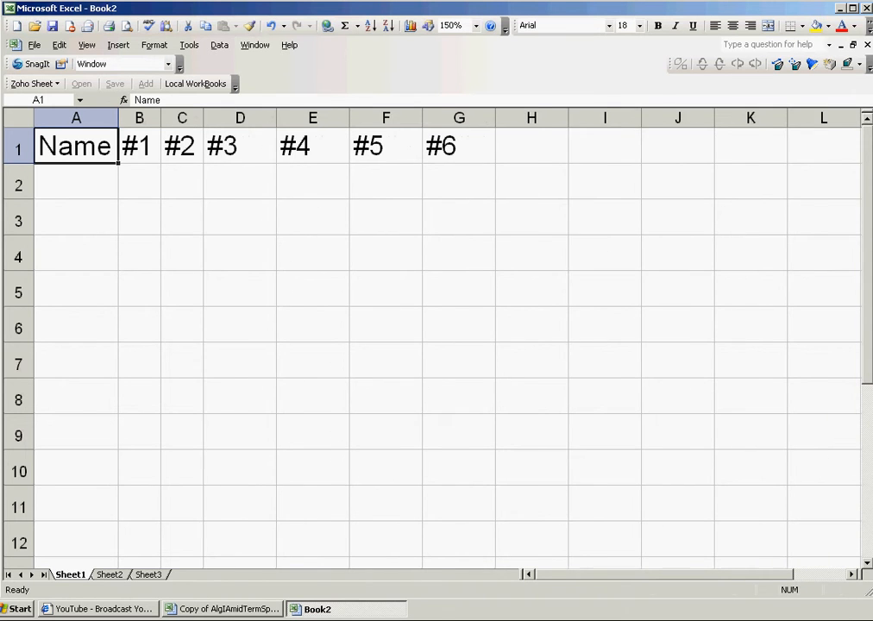
drag(276, 119, 246, 119)
drag(319, 118, 288, 119)
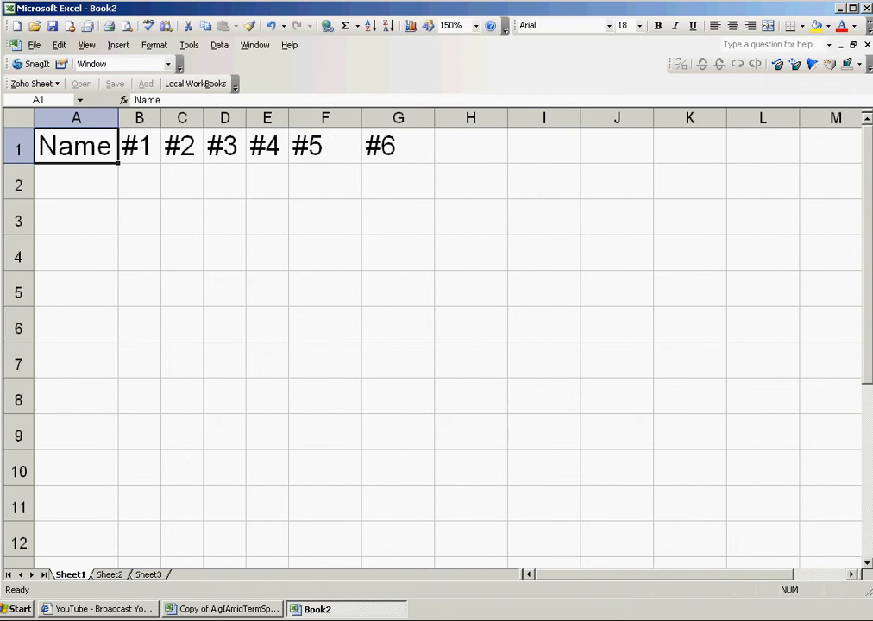
drag(361, 118, 331, 118)
drag(404, 118, 374, 118)
click(139, 182)
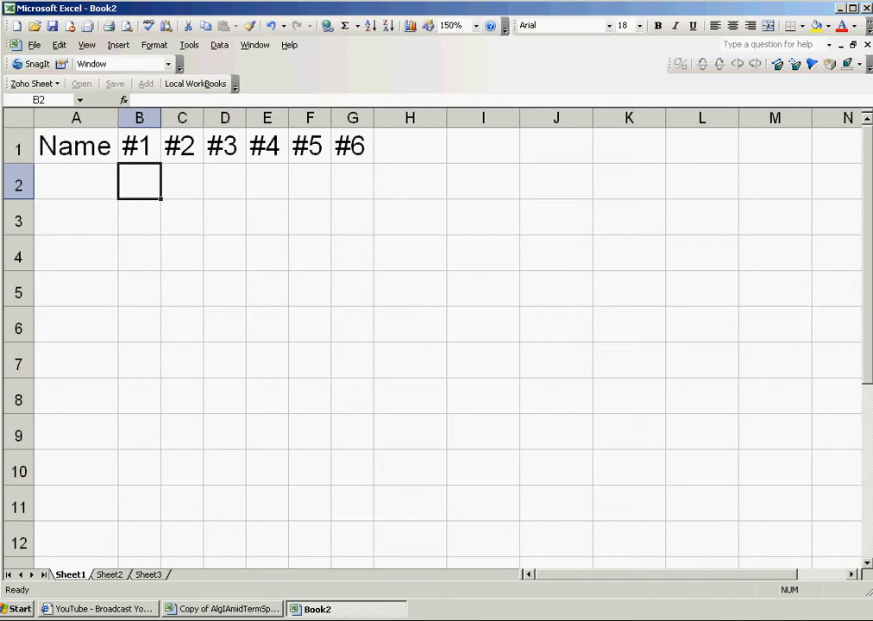
Step: Enter point values 5, 5, 7, 3, 3, 3 across B2:G2
text(5)
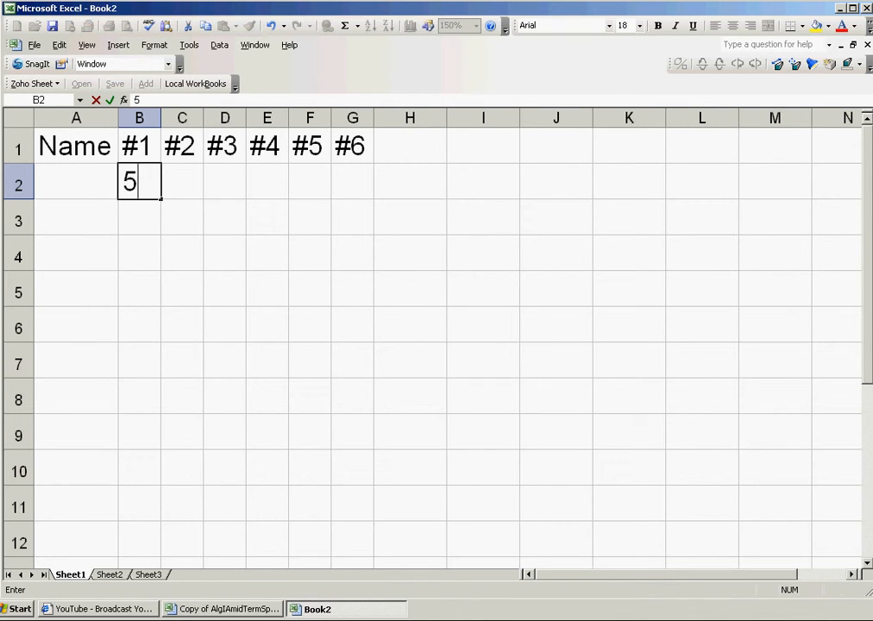
key(Tab)
text(5)
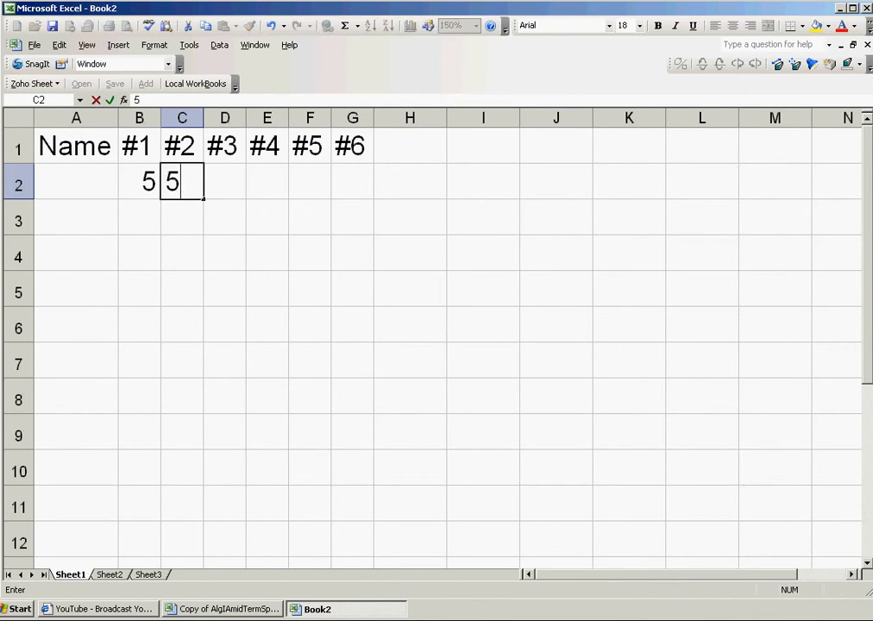
key(Tab)
text(7)
key(Tab)
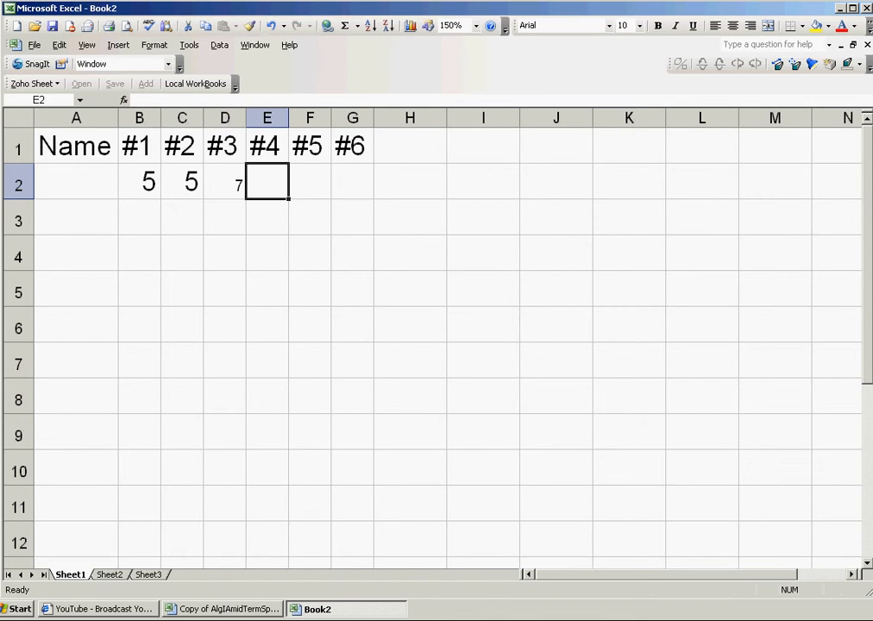
text(3)
key(Tab)
text(3)
key(Tab)
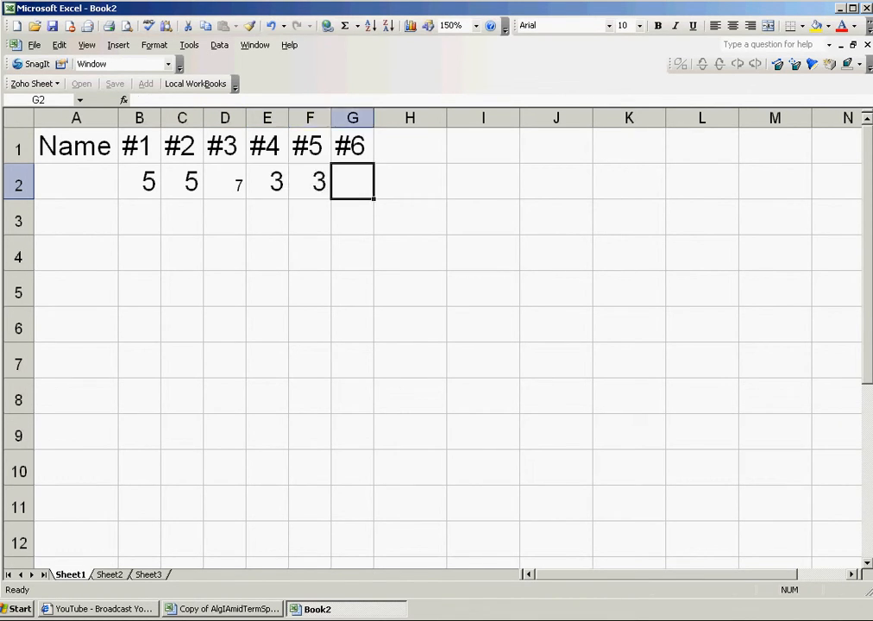
text(3)
key(Tab)
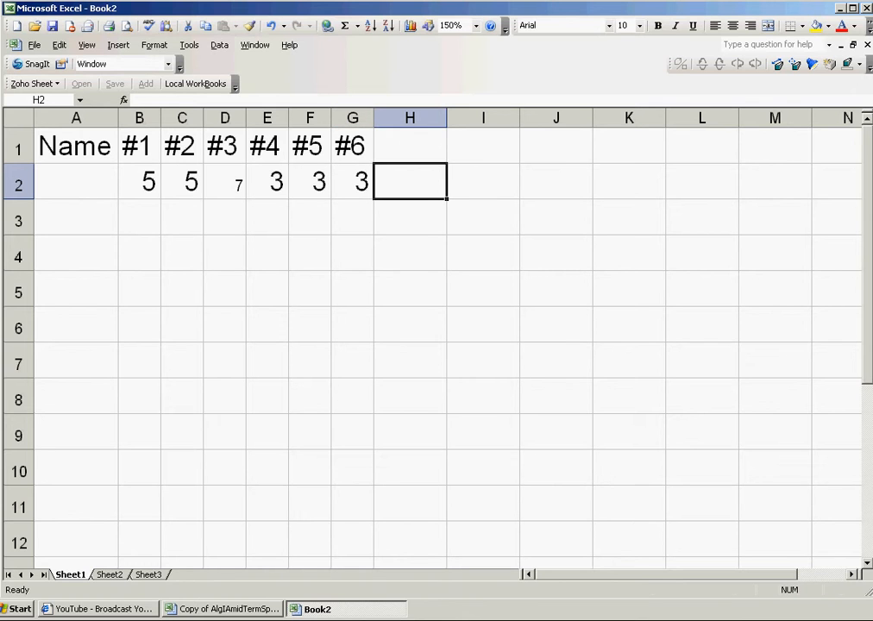
Step: Compare the undersized 7 in D2 with the 5 in C2, then select the entire sheet
click(224, 182)
click(182, 182)
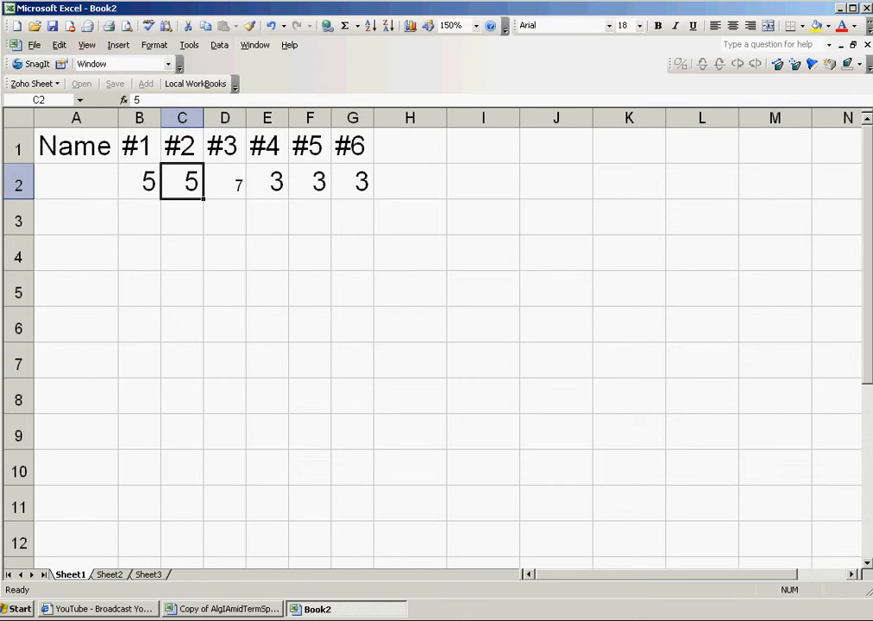
click(224, 182)
click(19, 118)
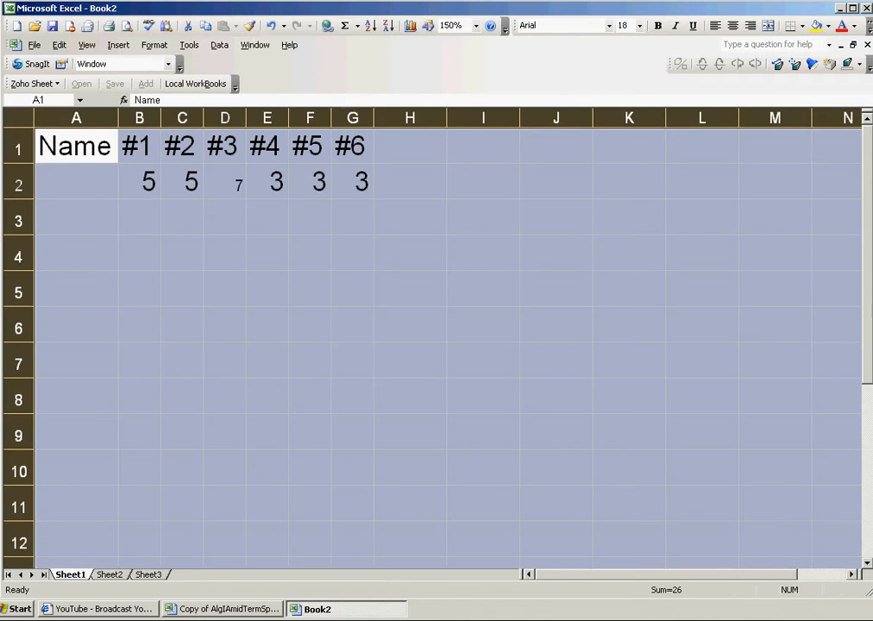
Step: Set the whole sheet's font size to 26 points, then back to 18 points
click(639, 26)
scroll(629, 95, down, 2)
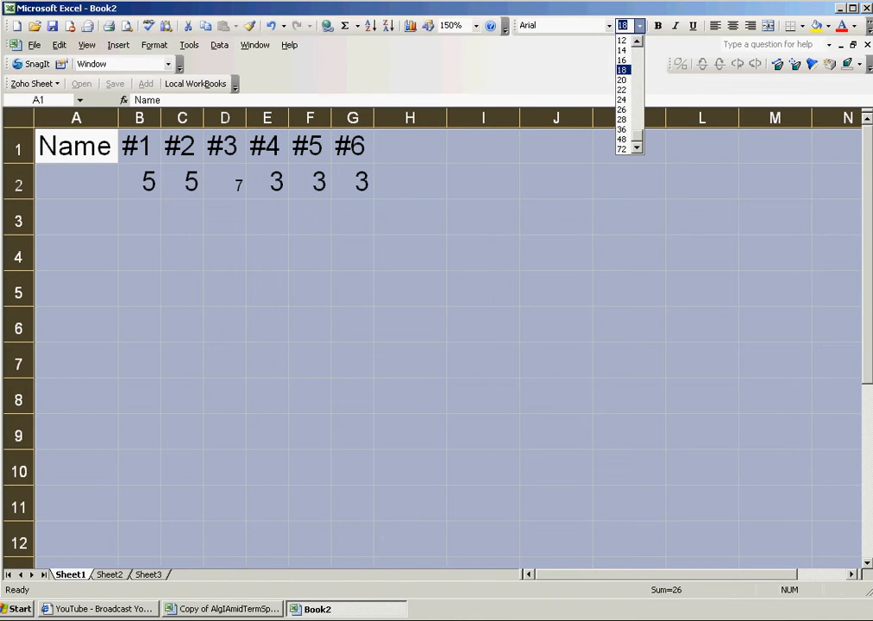
click(622, 109)
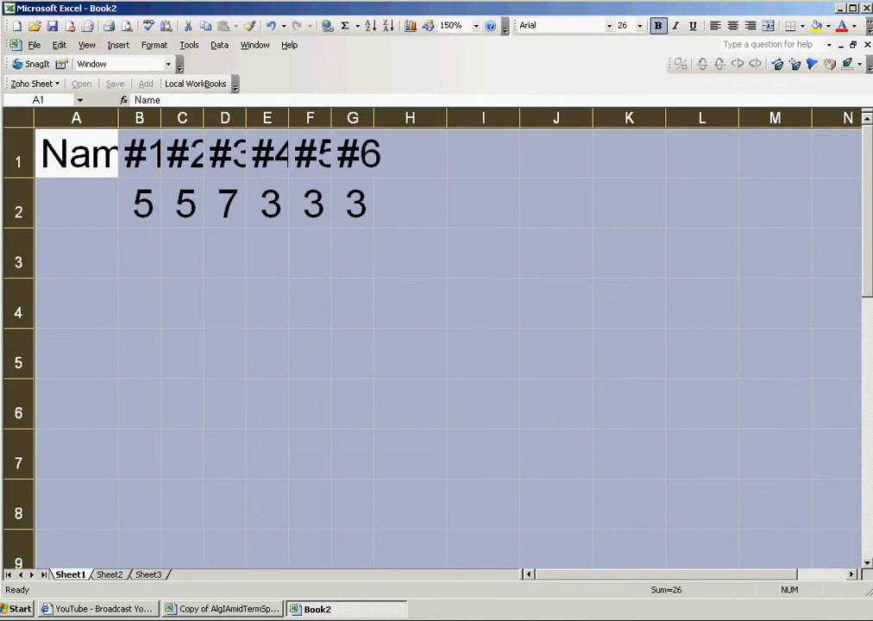
click(639, 26)
click(627, 101)
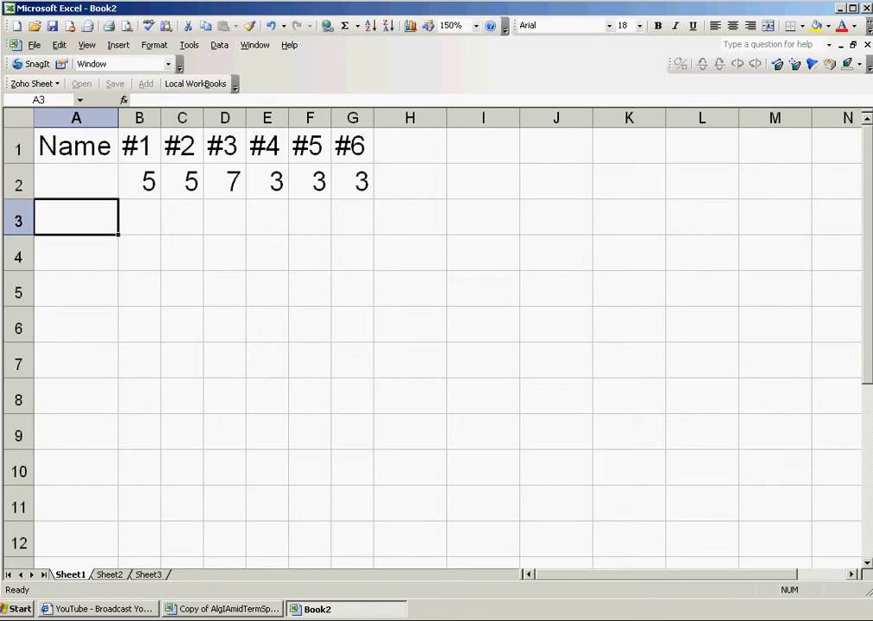
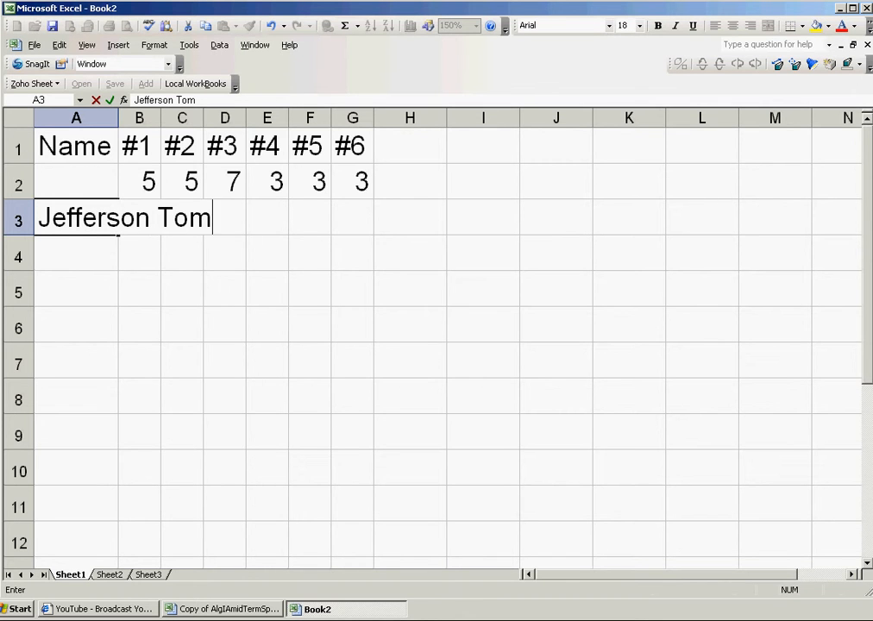
Step: Enter the first student's name in A3, widen column A for the names, and begin an entry in H2
key(Return)
drag(118, 118, 222, 118)
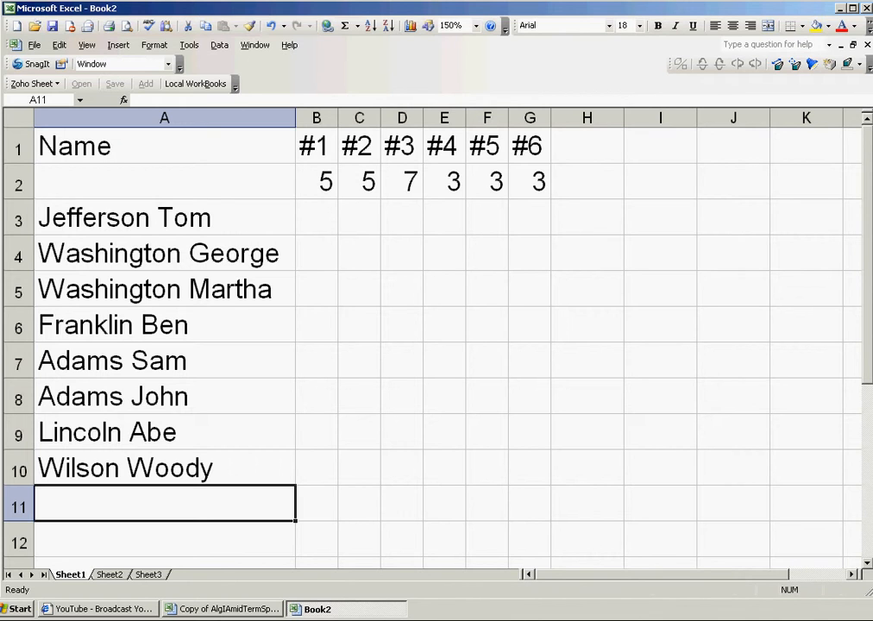
double_click(587, 182)
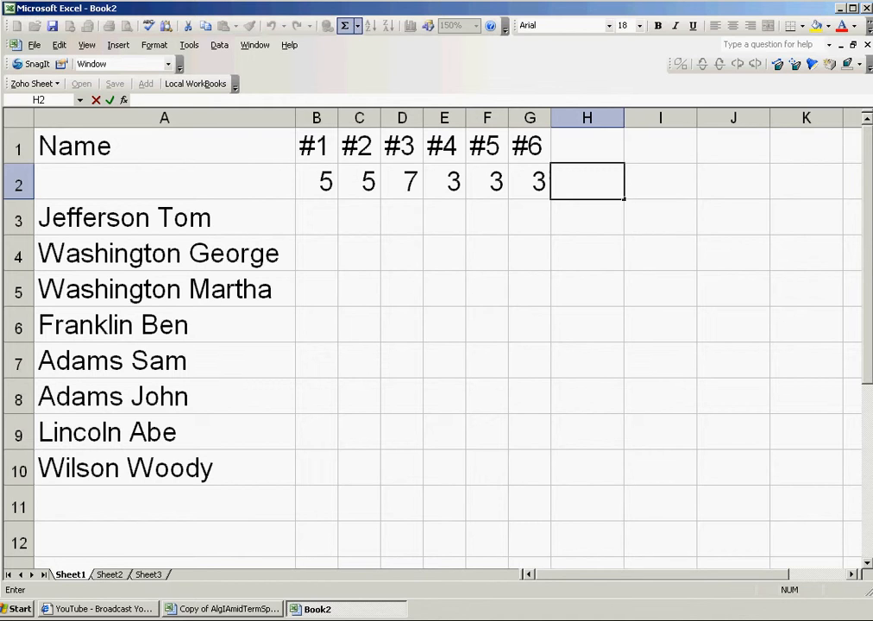
Step: AutoSum B2:G2 into H2 for a total of 26 and type Total in H1
click(344, 25)
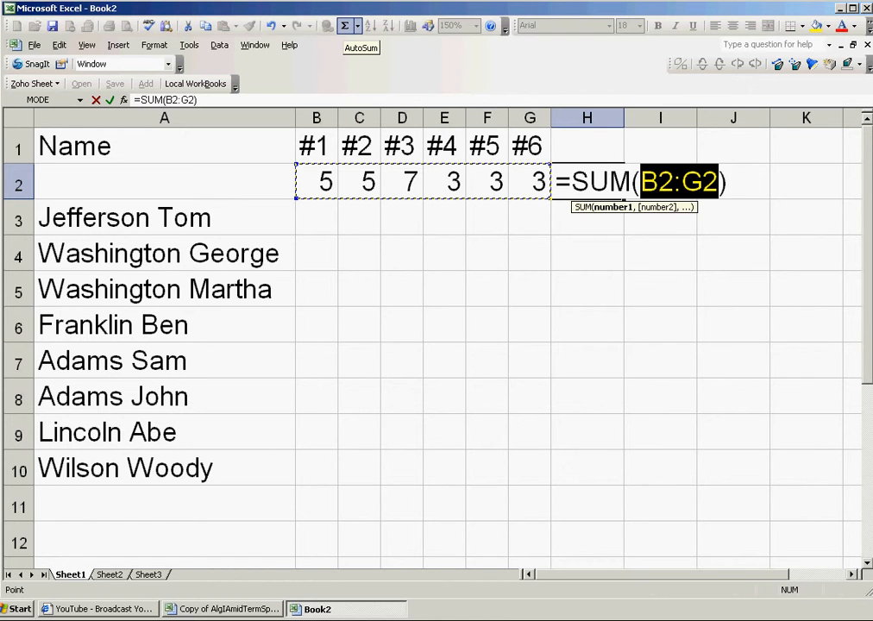
key(Return)
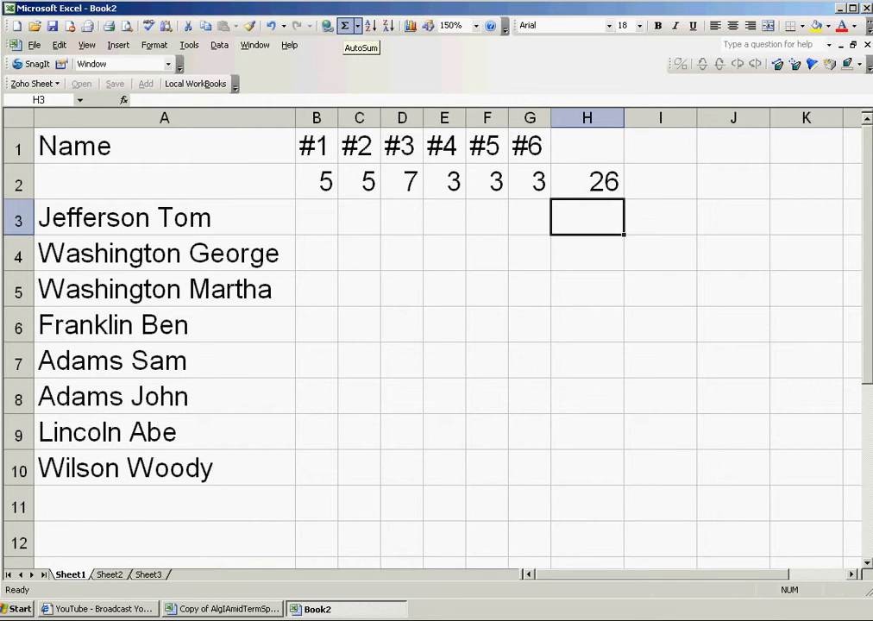
key(Up)
key(Up)
text(T)
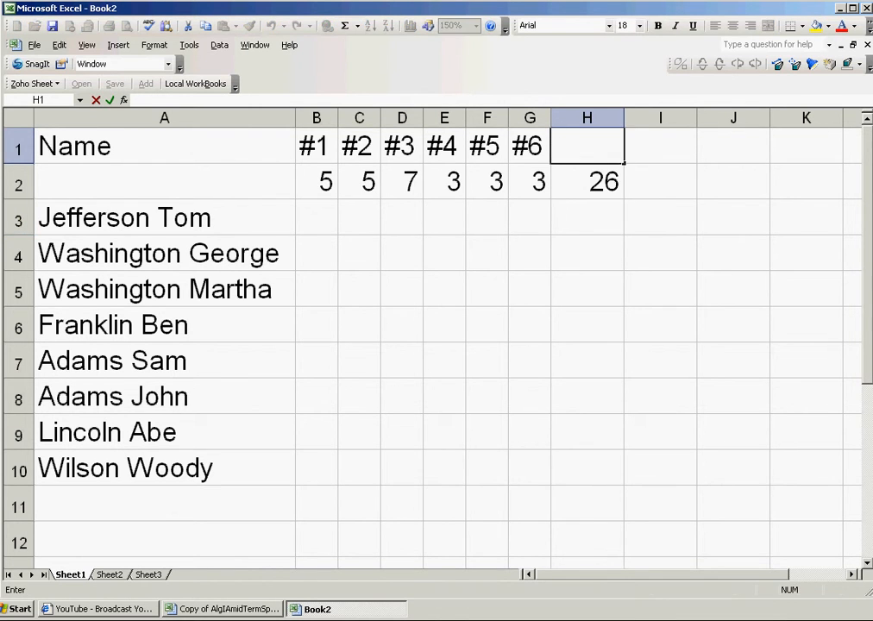
text(ota)
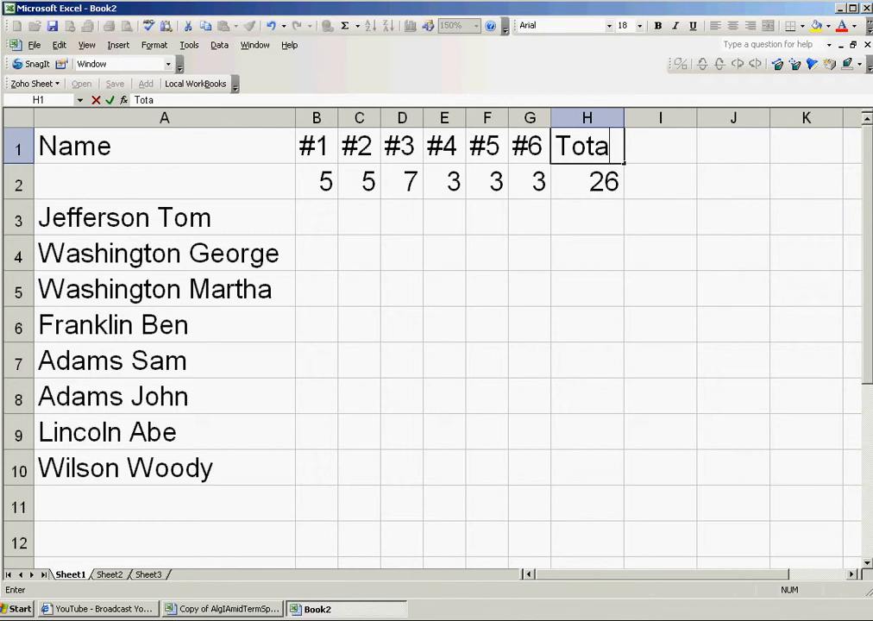
text(l)
Step: Bold the entire header row containing Name, #1–#6 and Total
click(163, 217)
click(18, 148)
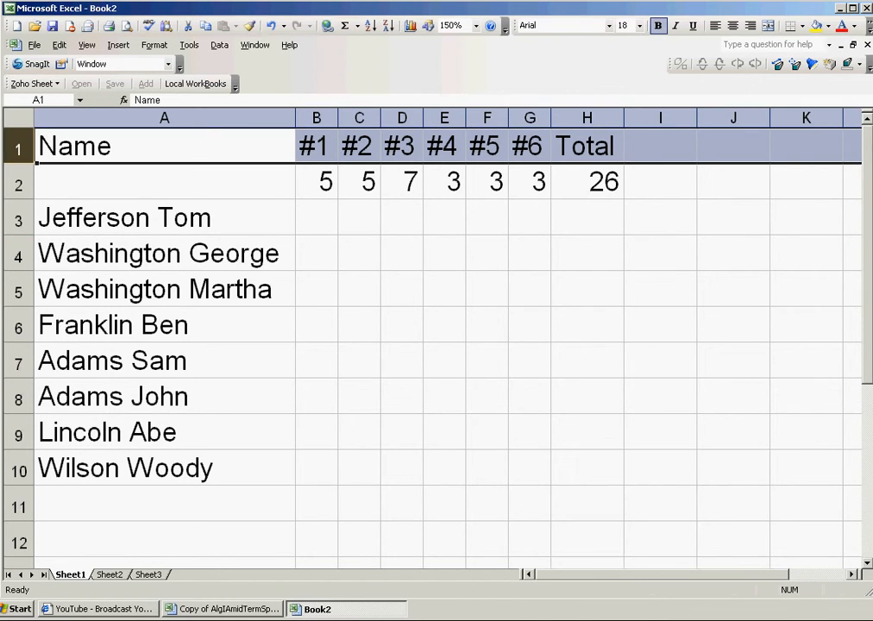
click(657, 26)
click(587, 324)
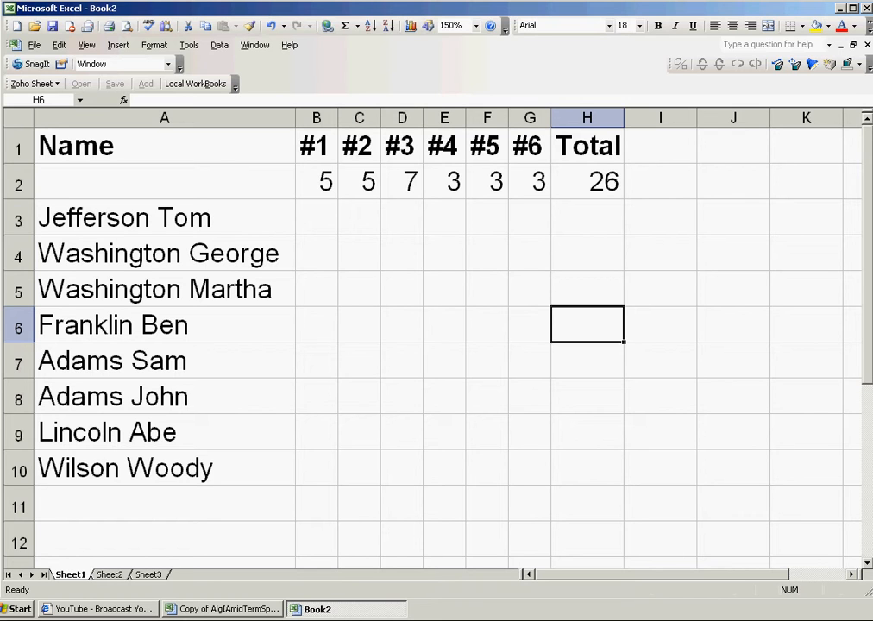
click(164, 289)
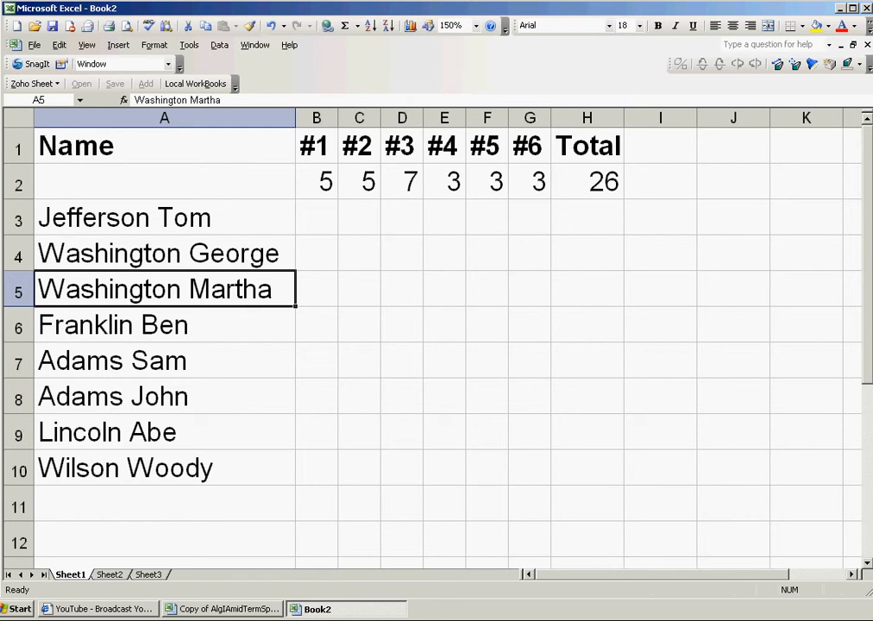
Step: Sort the gradebook rows ascending by the Name column using Data > Sort
click(219, 45)
click(240, 60)
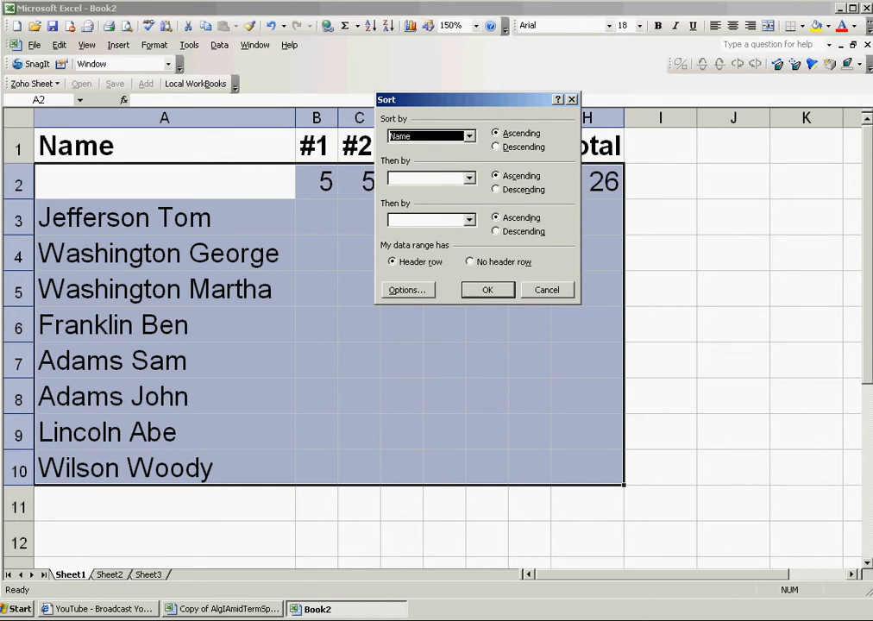
click(470, 136)
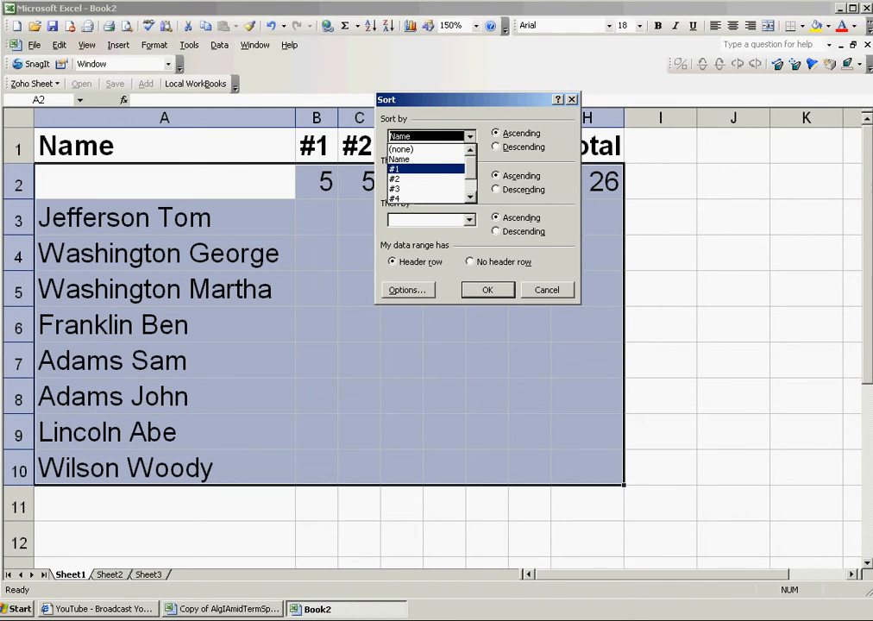
click(414, 149)
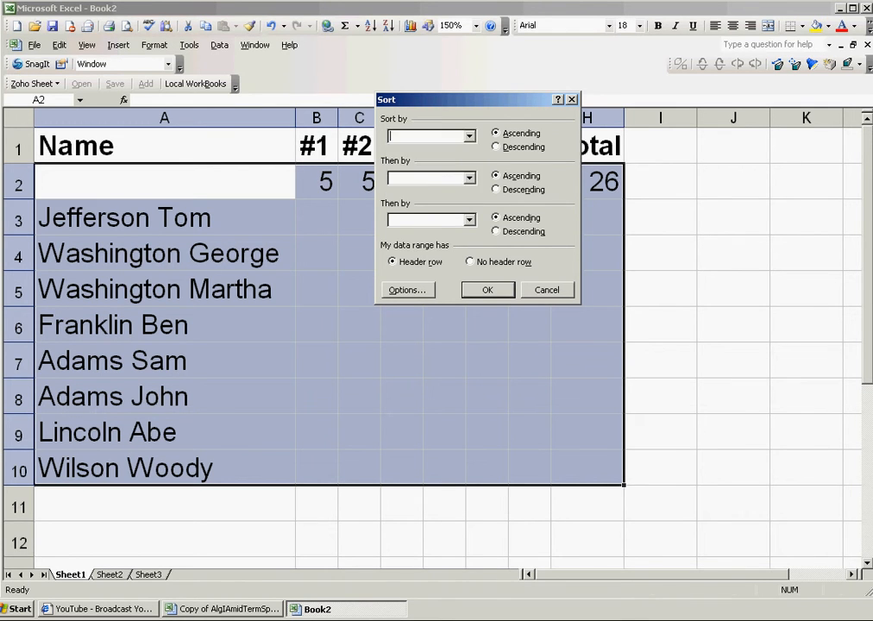
click(469, 136)
click(423, 159)
click(487, 290)
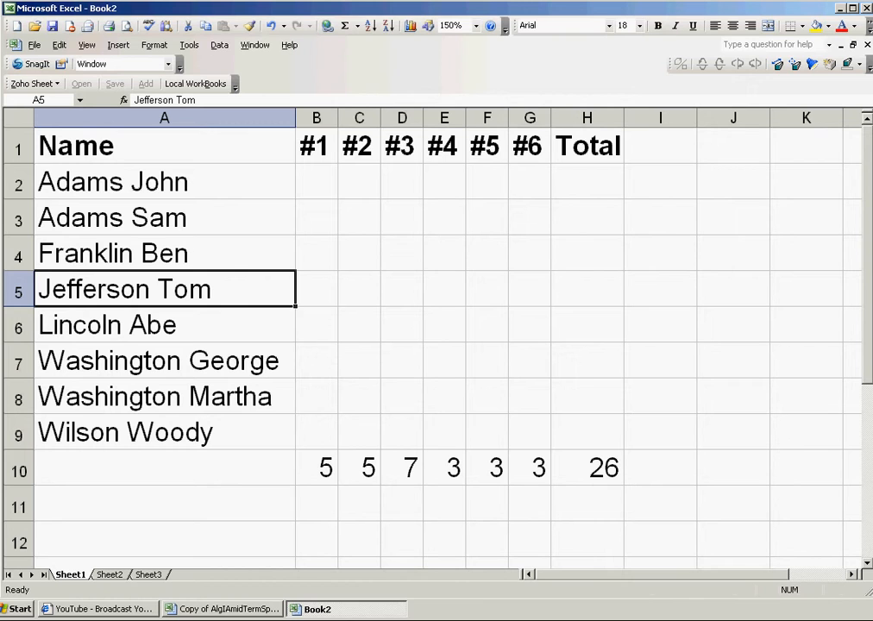
click(163, 182)
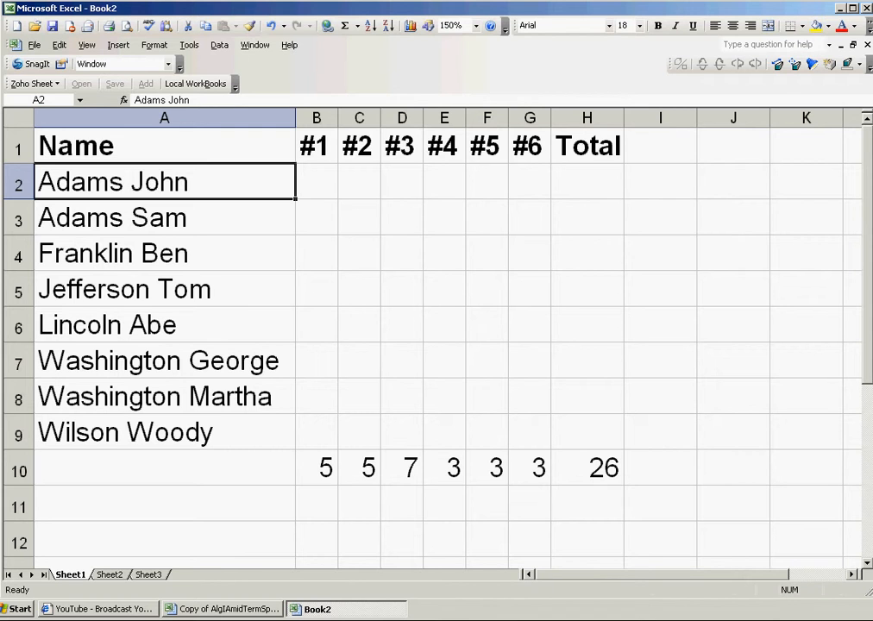
Step: Undo the sort with Edit > Undo Sort and select the student names in A3:A10
drag(660, 468, 164, 468)
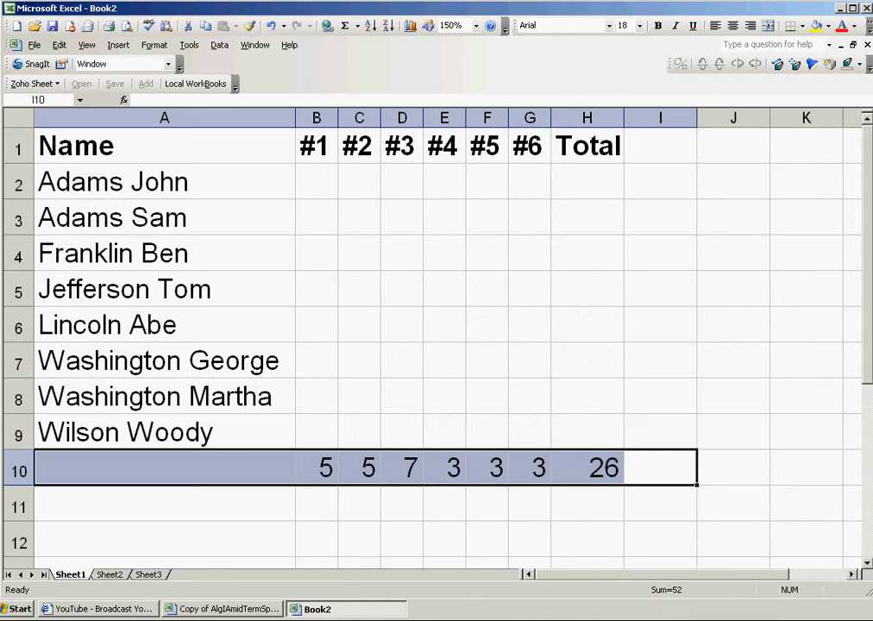
click(59, 45)
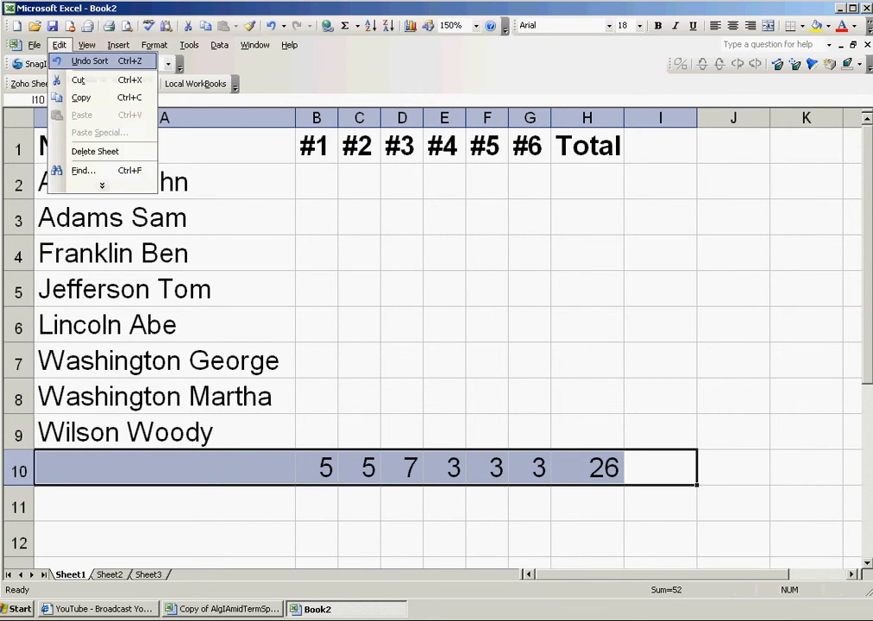
click(75, 64)
click(316, 468)
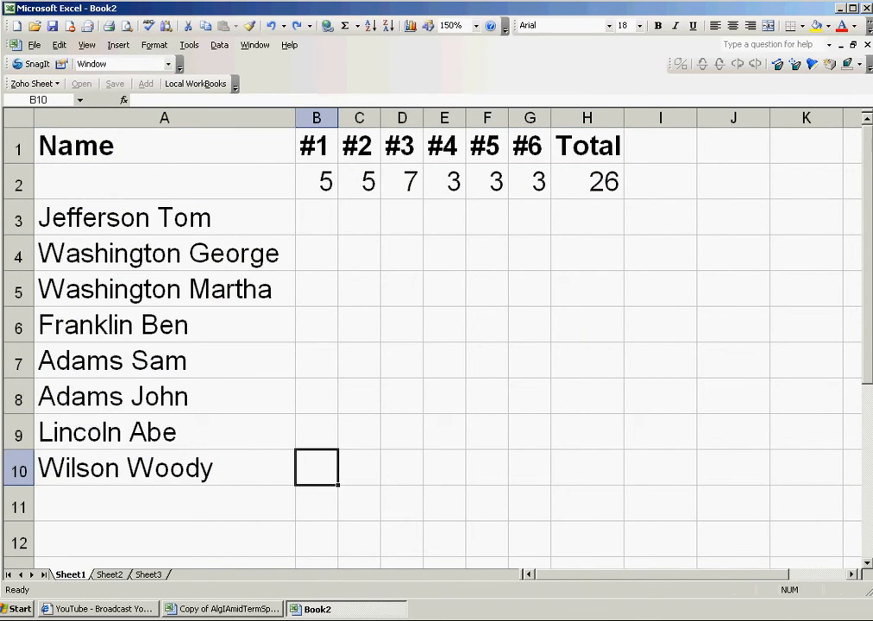
drag(164, 218, 164, 468)
Step: Sort only the selected student names in A3:A10 ascending, leaving row 2's point values in place
click(219, 45)
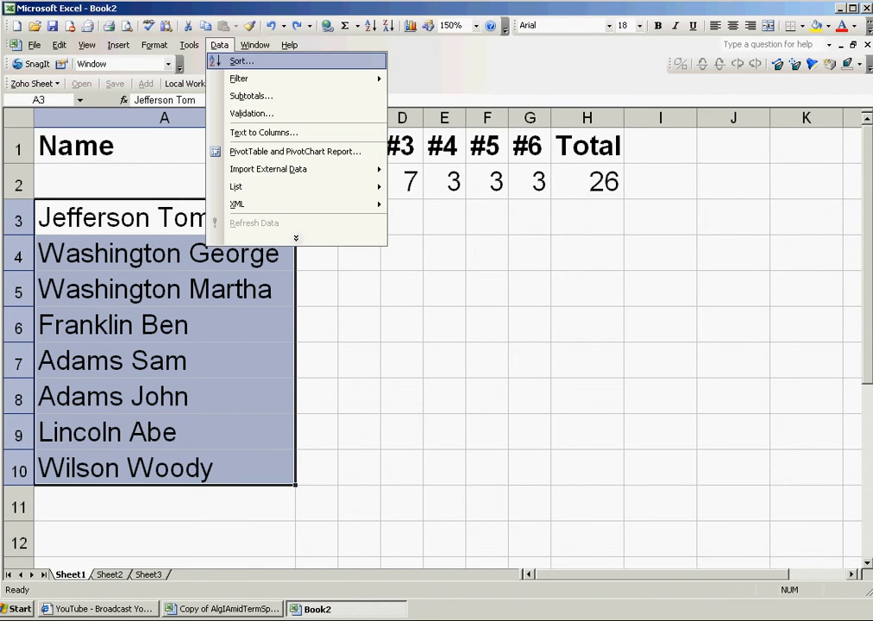
click(244, 60)
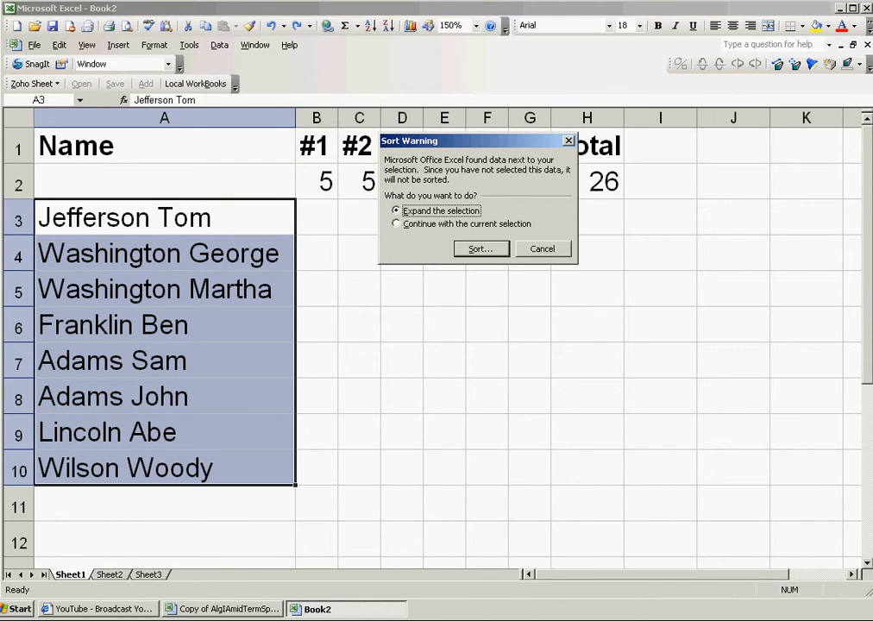
click(397, 224)
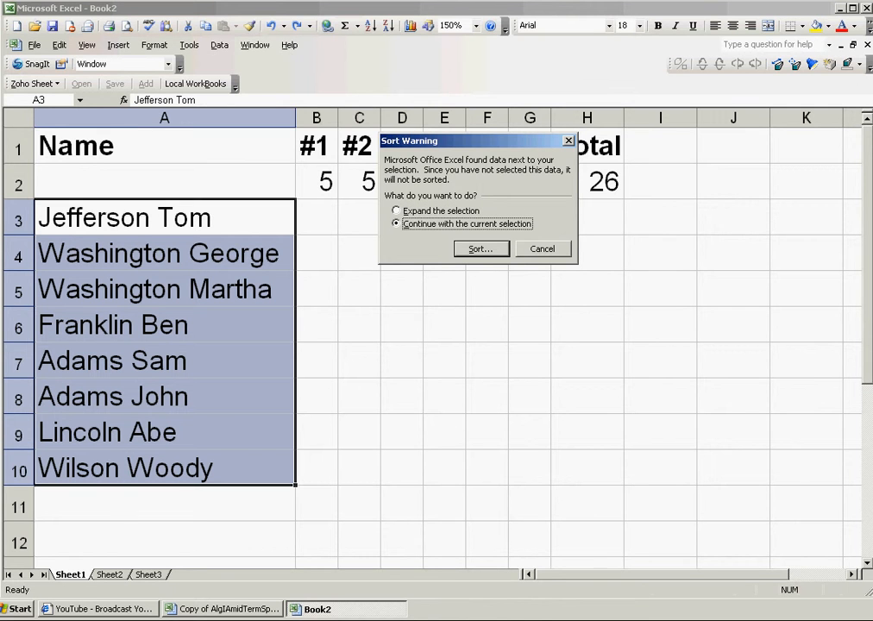
click(481, 249)
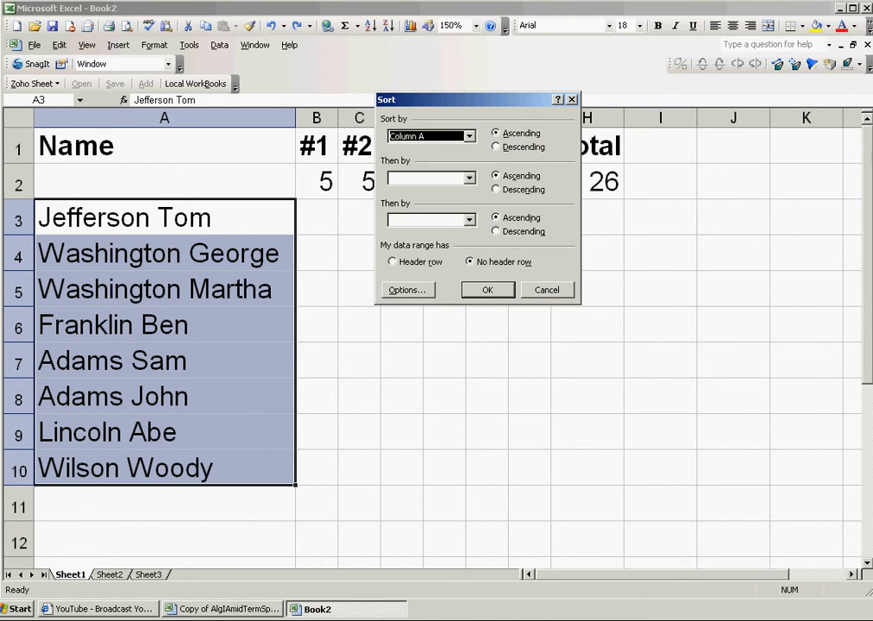
click(488, 290)
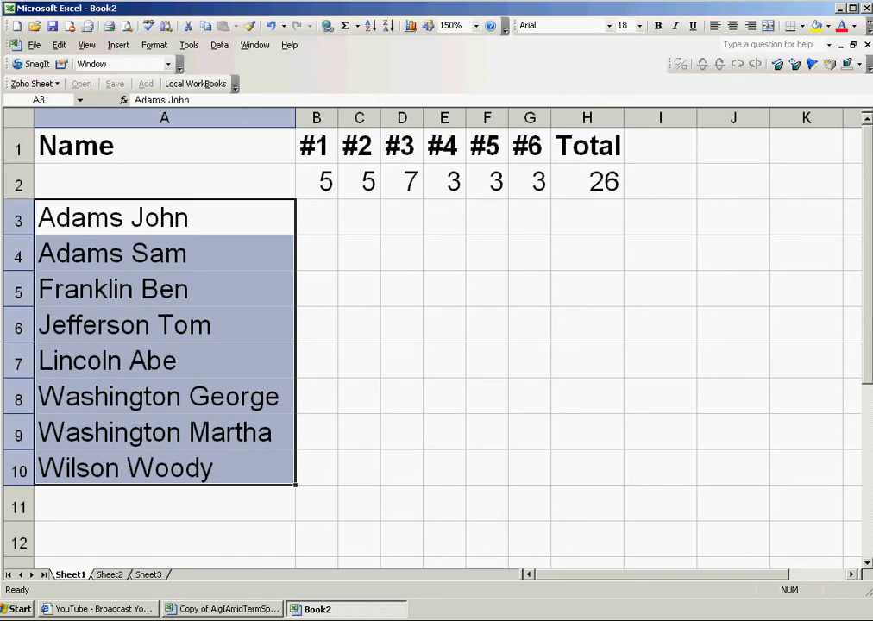
click(402, 432)
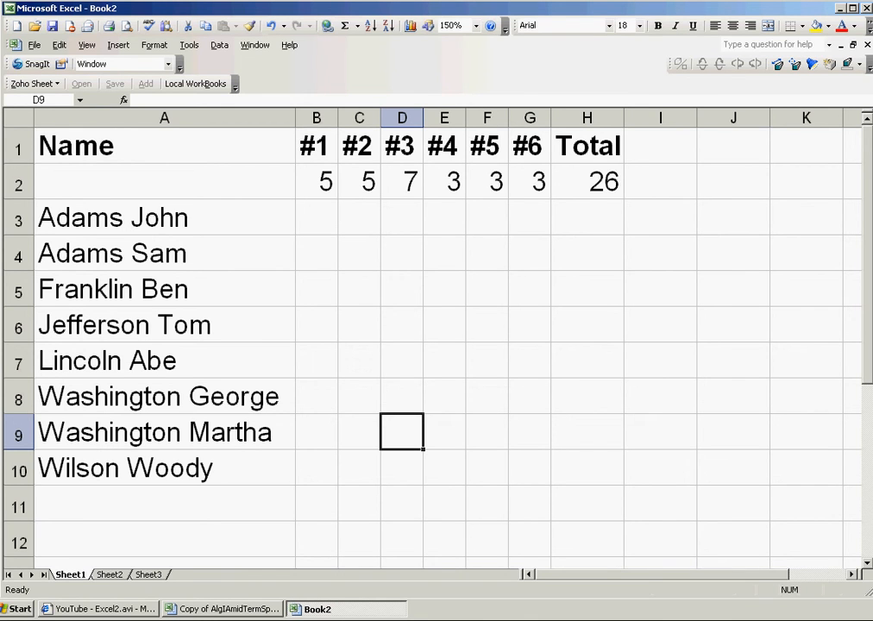
scroll(431, 345, down, 4)
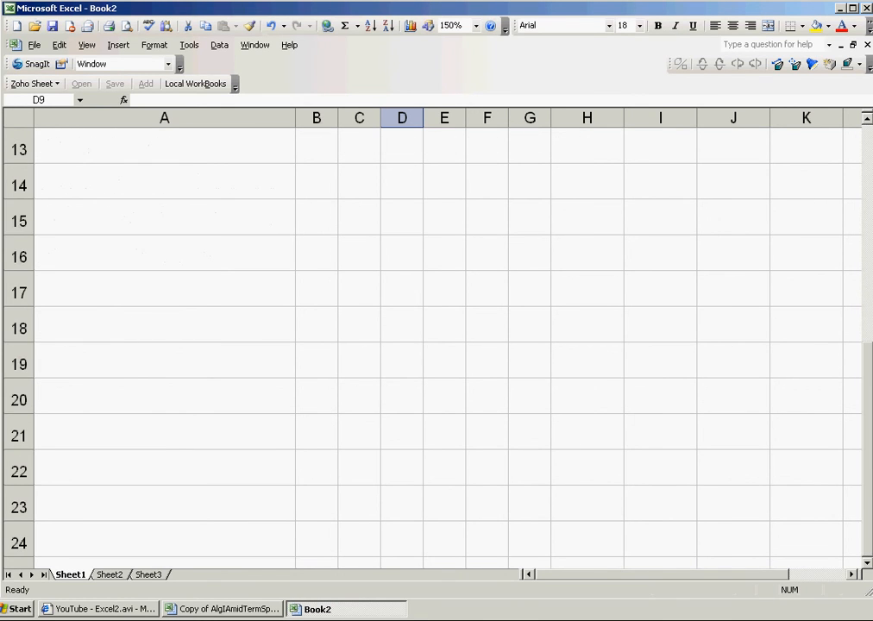
scroll(432, 345, up, 4)
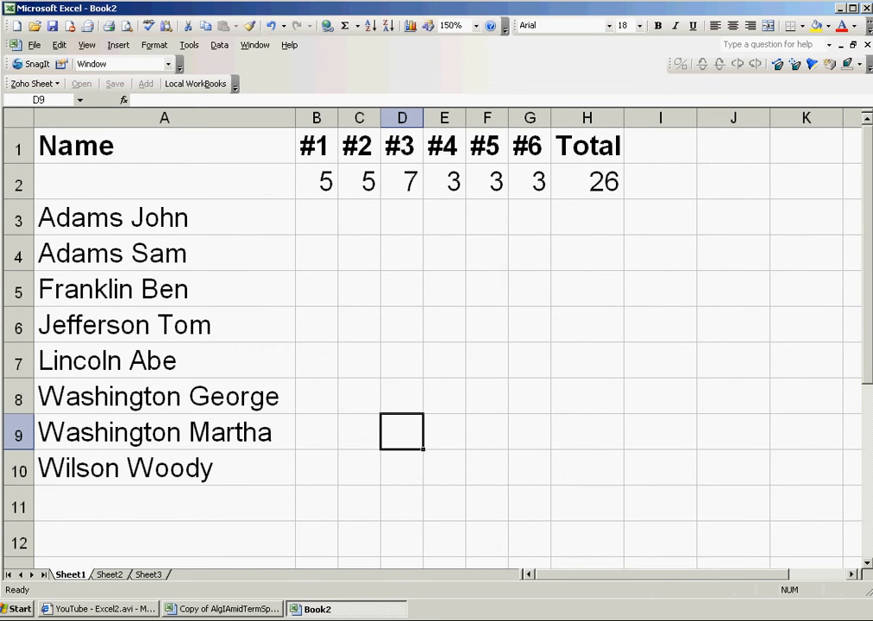
scroll(432, 345, down, 2)
scroll(431, 345, up, 2)
scroll(432, 345, down, 4)
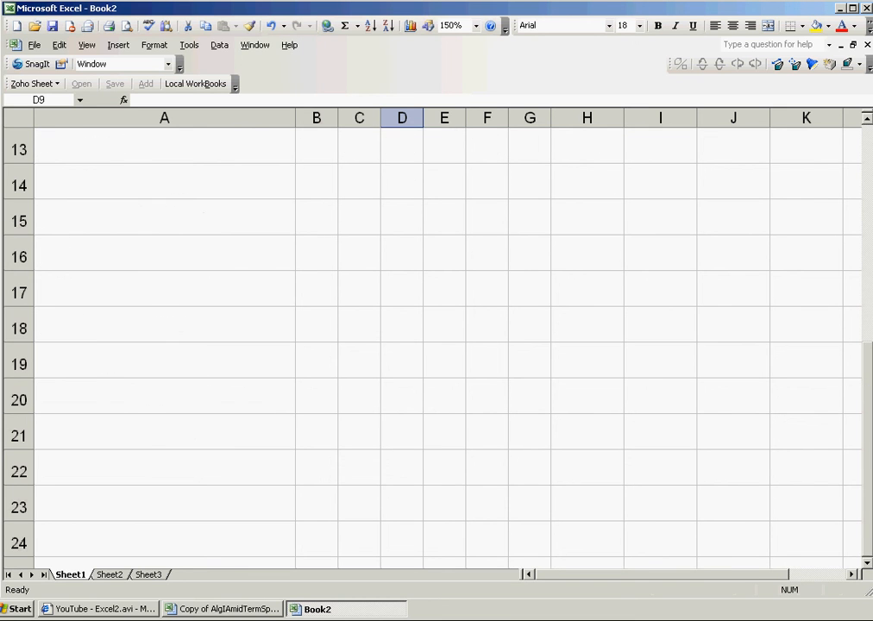
scroll(431, 345, down, 5)
scroll(431, 345, up, 9)
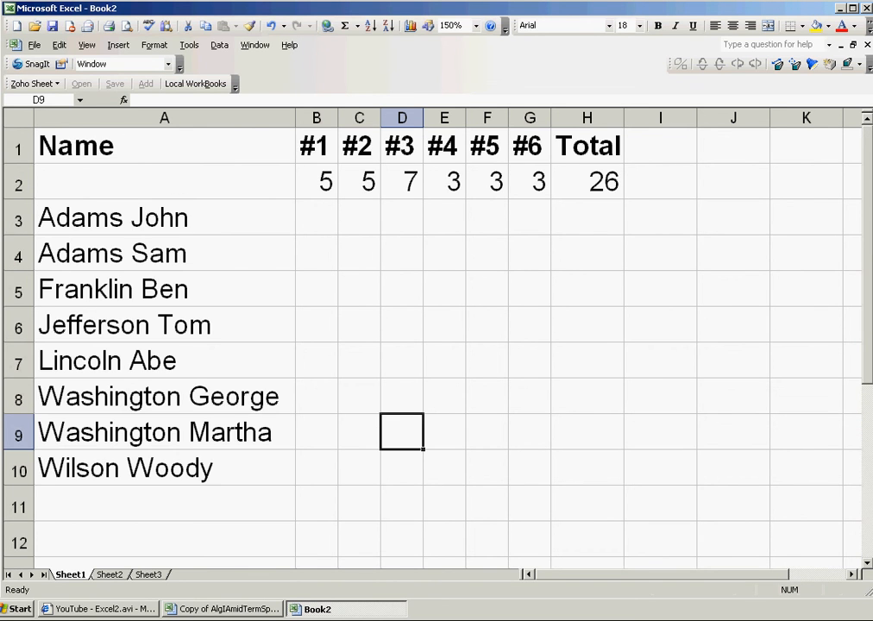